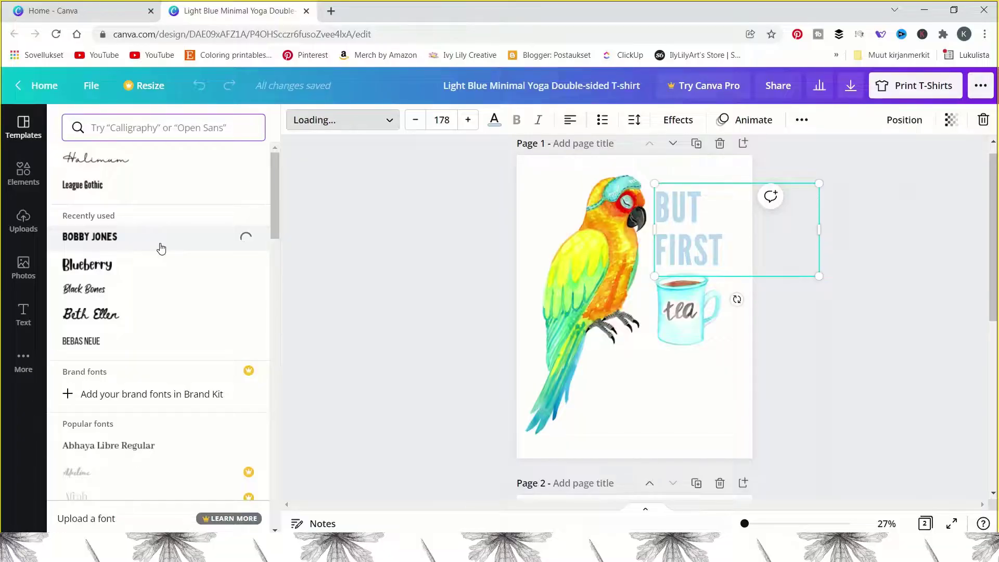
Give the BUT FIRST text a new font and the Curve effect at strength -28.
{"action": "left_click", "coordinate": [151, 263]}
{"action": "left_click", "coordinate": [147, 291]}
{"action": "left_click_drag", "start_coordinate": [62, 511], "coordinate": [134, 511]}
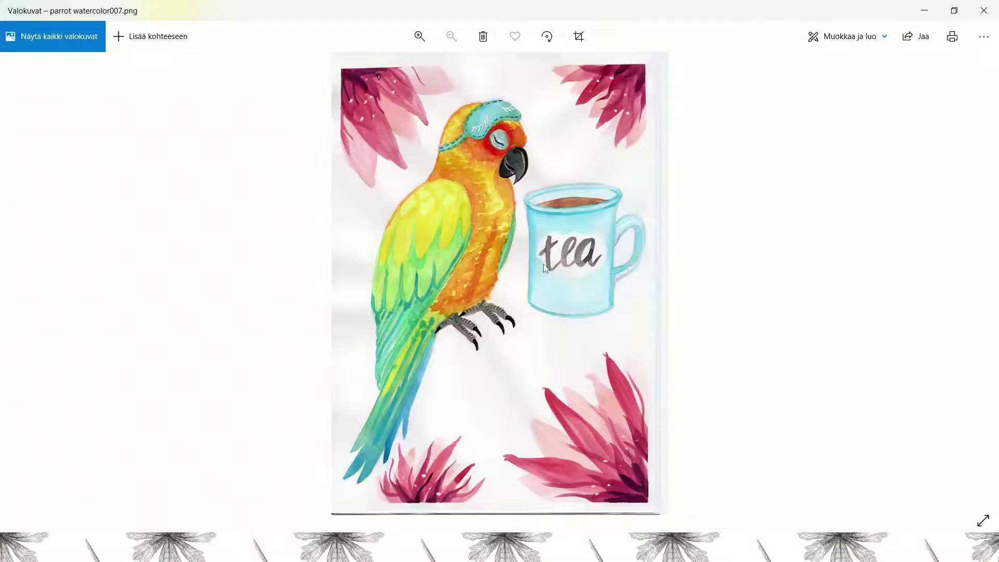
Choose GIMP in the Open with chooser to edit parrot watercolor007.png.
{"action": "double_click", "coordinate": [542, 268]}
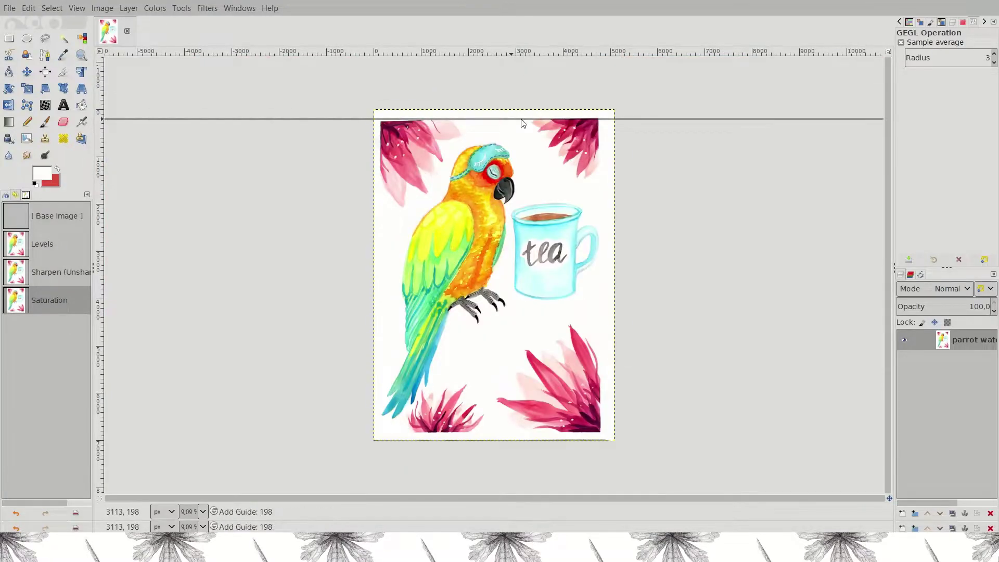
Start straightening the parrot image with the Rotate tool and a horizontal guide at its edge.
{"action": "key", "text": "shift+r"}
{"action": "left_click", "coordinate": [606, 197]}
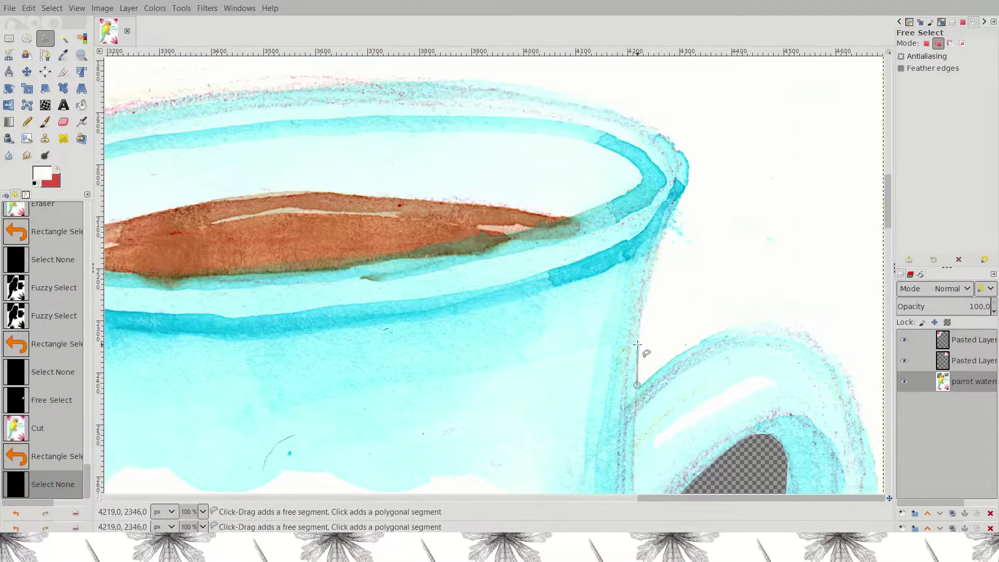
Erase the white background around the top-right petal tip and along its edges.
{"action": "scroll", "coordinate": [573, 83], "scroll_direction": "left", "scroll_amount": 5}
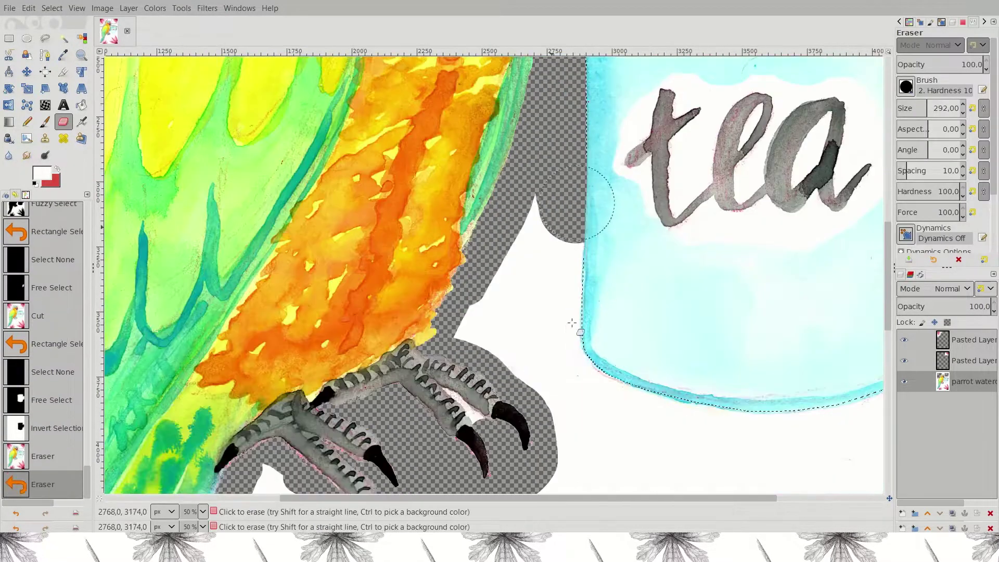
{"action": "scroll", "coordinate": [298, 80], "scroll_direction": "up", "scroll_amount": 2}
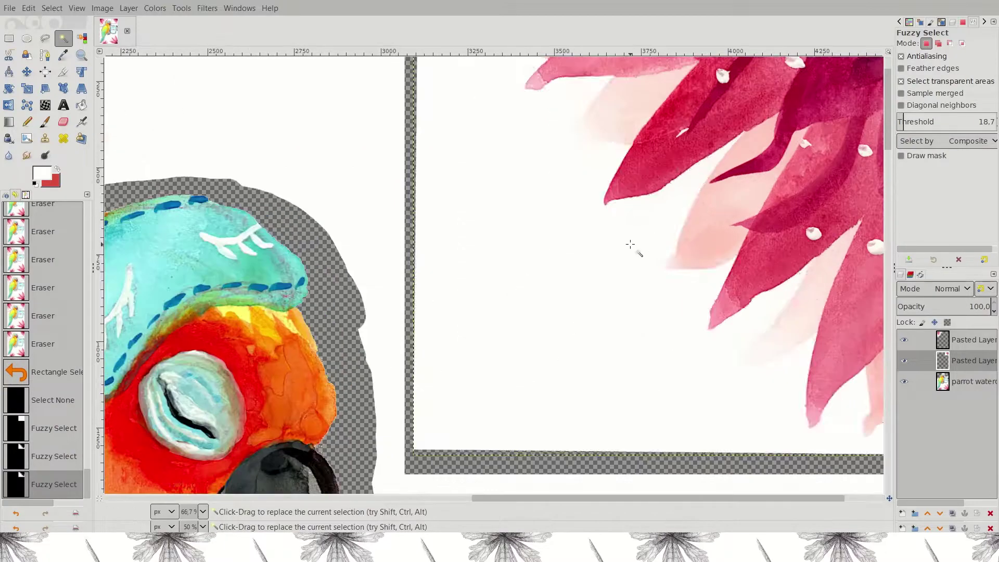
{"action": "scroll", "coordinate": [298, 79], "scroll_direction": "up", "scroll_amount": 2}
{"action": "key", "text": "shift+e"}
{"action": "left_click_drag", "start_coordinate": [298, 79], "coordinate": [368, 189]}
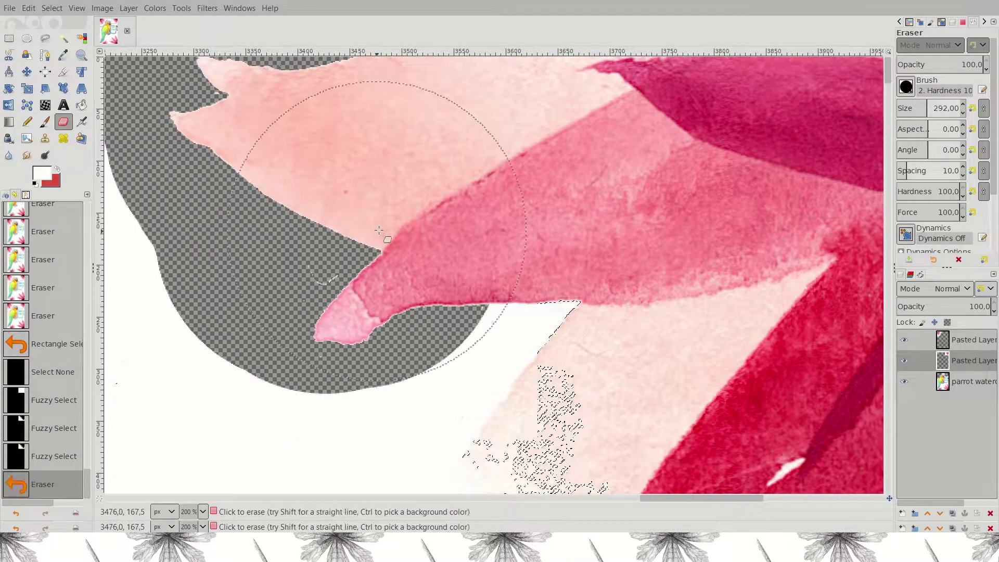
{"action": "left_click_drag", "start_coordinate": [463, 317], "coordinate": [563, 296]}
{"action": "scroll", "coordinate": [487, 386], "scroll_direction": "down", "scroll_amount": 5}
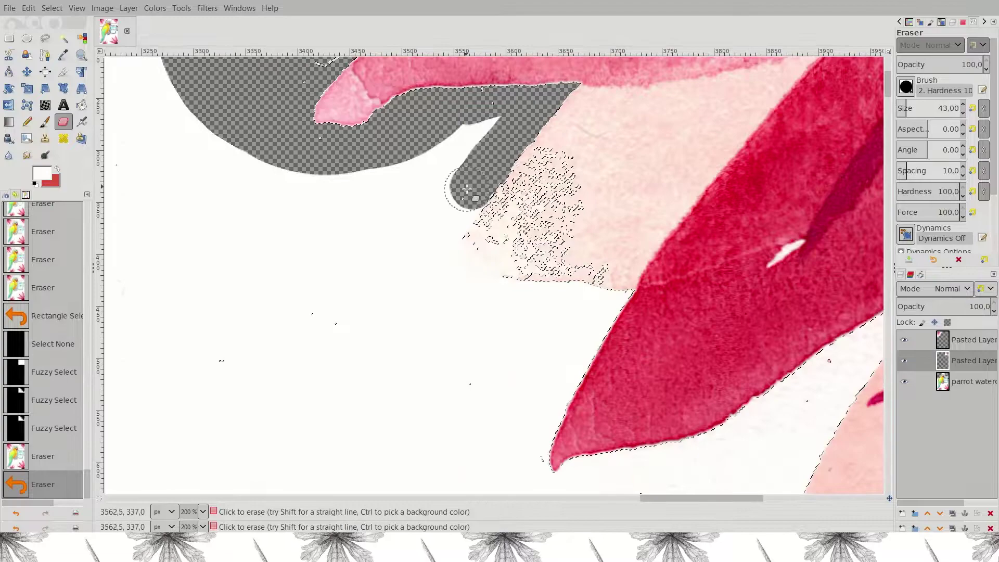
{"action": "mouse_move", "coordinate": [514, 166]}
{"action": "left_mouse_down"}
{"action": "mouse_move", "coordinate": [442, 239]}
{"action": "mouse_move", "coordinate": [421, 291]}
{"action": "mouse_move", "coordinate": [518, 303]}
{"action": "left_mouse_up"}
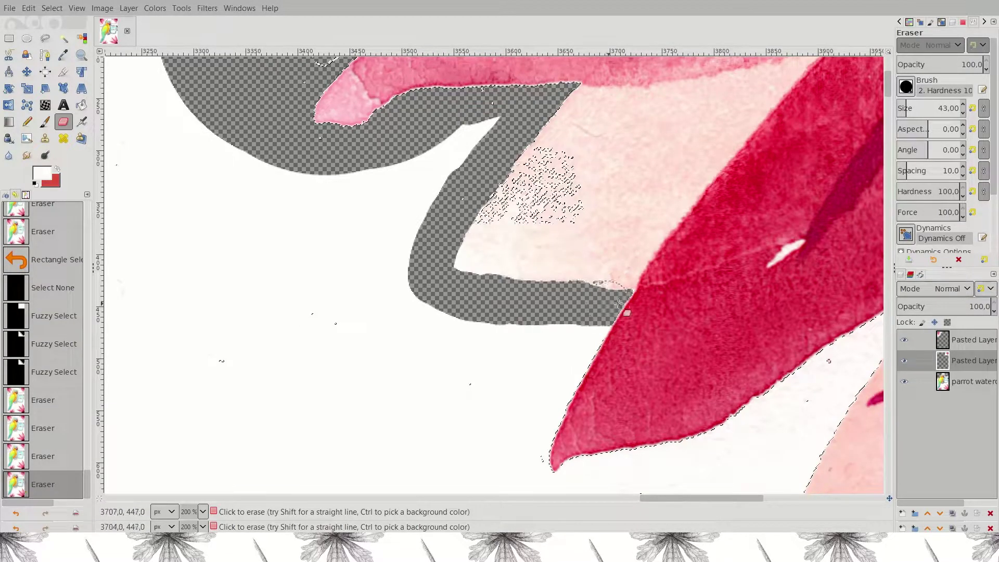
{"action": "left_click_drag", "start_coordinate": [617, 304], "coordinate": [718, 437]}
Erase the background along the lower petal and claw edges, undoing one stray stroke.
{"action": "scroll", "coordinate": [621, 401], "scroll_direction": "down", "scroll_amount": 7}
{"action": "scroll", "coordinate": [367, 253], "scroll_direction": "right", "scroll_amount": 10}
{"action": "scroll", "coordinate": [367, 252], "scroll_direction": "up", "scroll_amount": 5}
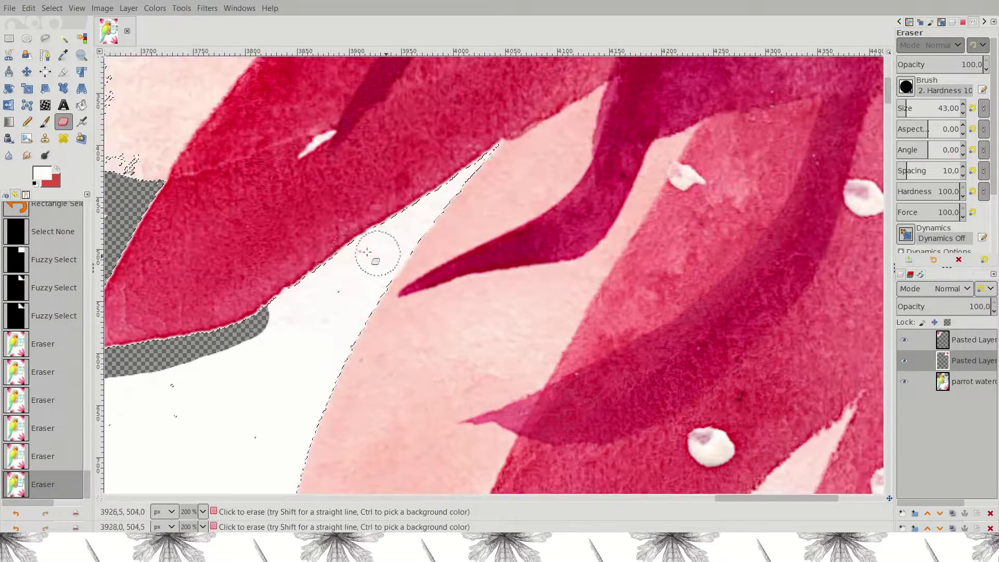
{"action": "mouse_move", "coordinate": [366, 252]}
{"action": "left_mouse_down"}
{"action": "mouse_move", "coordinate": [497, 148]}
{"action": "mouse_move", "coordinate": [335, 371]}
{"action": "left_mouse_up"}
{"action": "scroll", "coordinate": [336, 372], "scroll_direction": "down", "scroll_amount": 3}
{"action": "left_click_drag", "start_coordinate": [328, 229], "coordinate": [295, 340]}
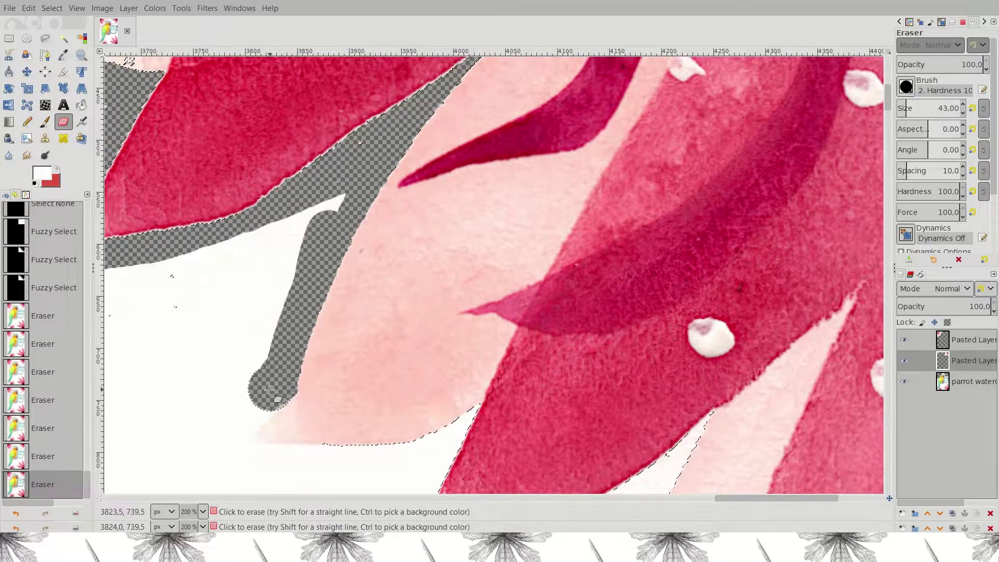
{"action": "scroll", "coordinate": [232, 421], "scroll_direction": "down", "scroll_amount": 3}
{"action": "left_click_drag", "start_coordinate": [229, 312], "coordinate": [232, 349]}
{"action": "key", "text": "ctrl+z"}
{"action": "scroll", "coordinate": [520, 379], "scroll_direction": "down", "scroll_amount": 12}
{"action": "scroll", "coordinate": [760, 403], "scroll_direction": "right", "scroll_amount": 8}
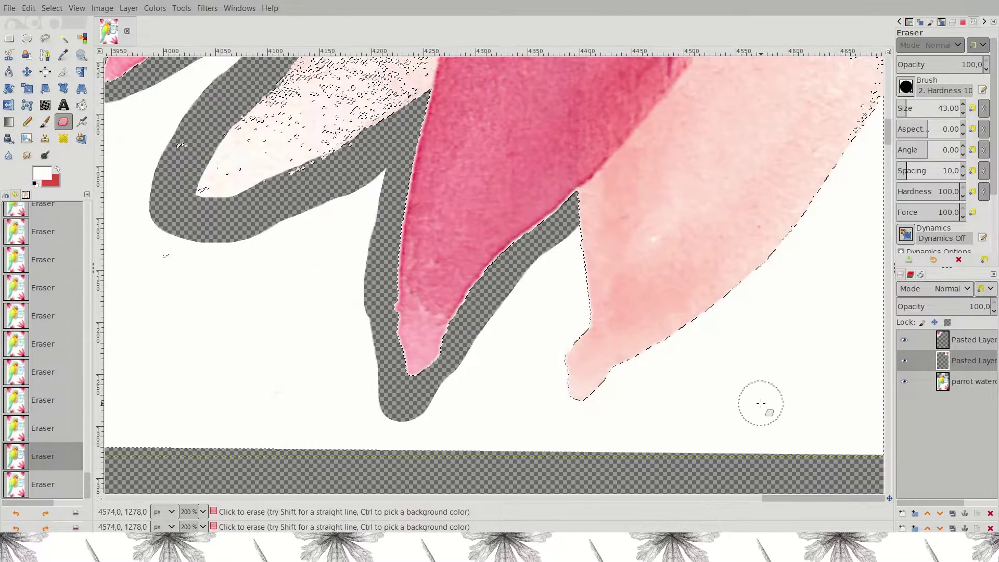
{"action": "left_click_drag", "start_coordinate": [580, 249], "coordinate": [557, 385]}
{"action": "left_click_drag", "start_coordinate": [688, 333], "coordinate": [778, 281]}
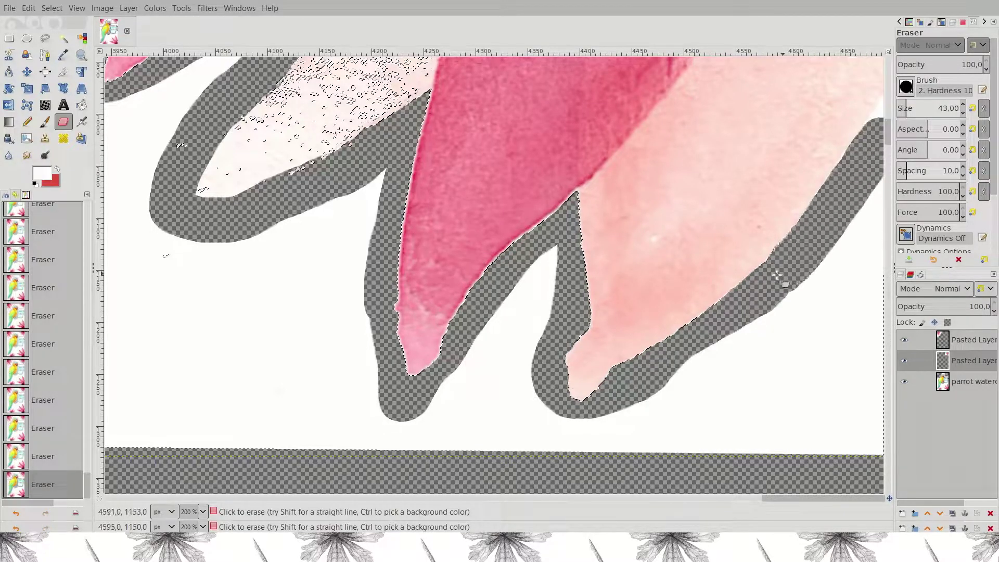
Fit the image, hide the right lines layer, and add a new white layer above it.
{"action": "key", "text": "1"}
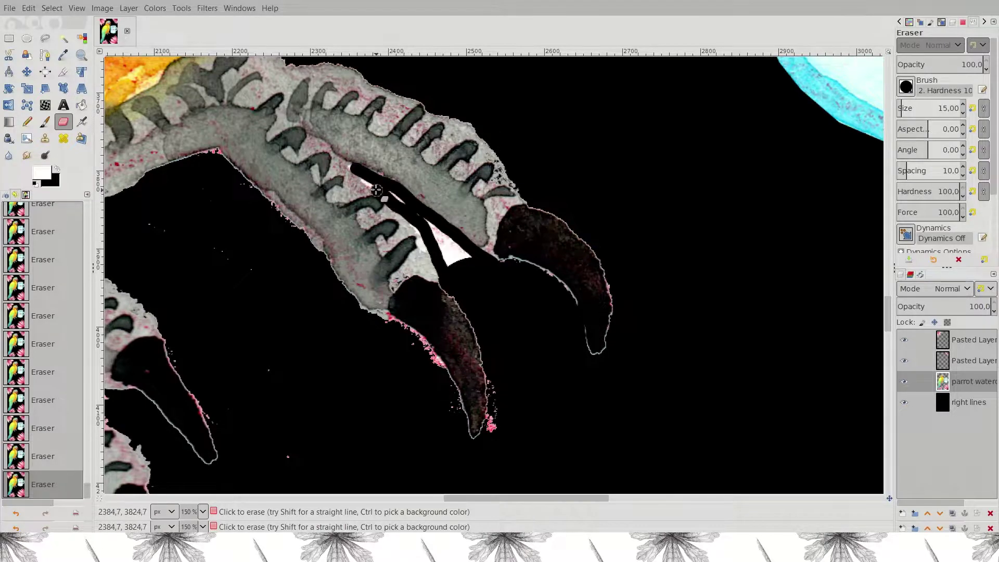
{"action": "key", "text": "shift+ctrl+j"}
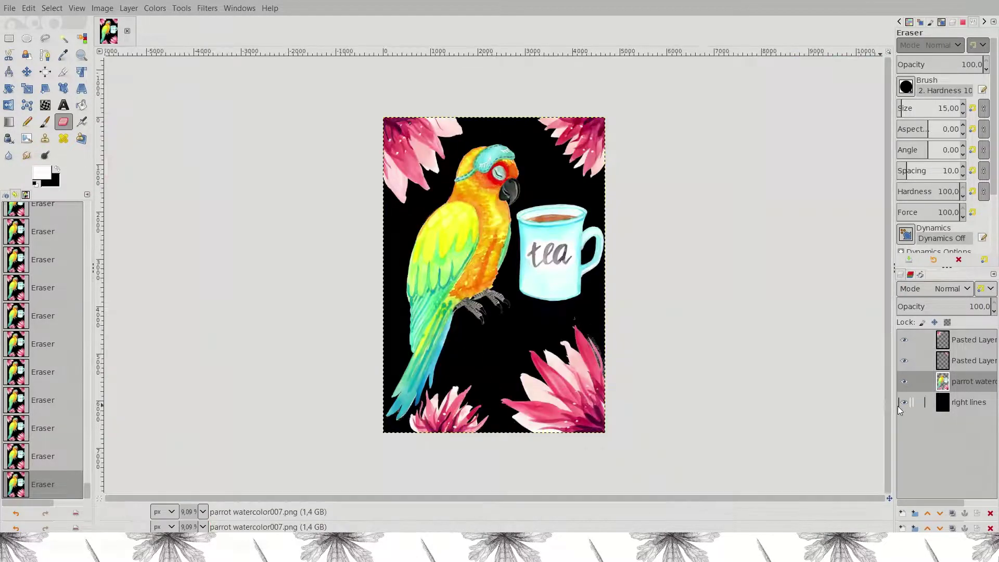
{"action": "left_click", "coordinate": [904, 402]}
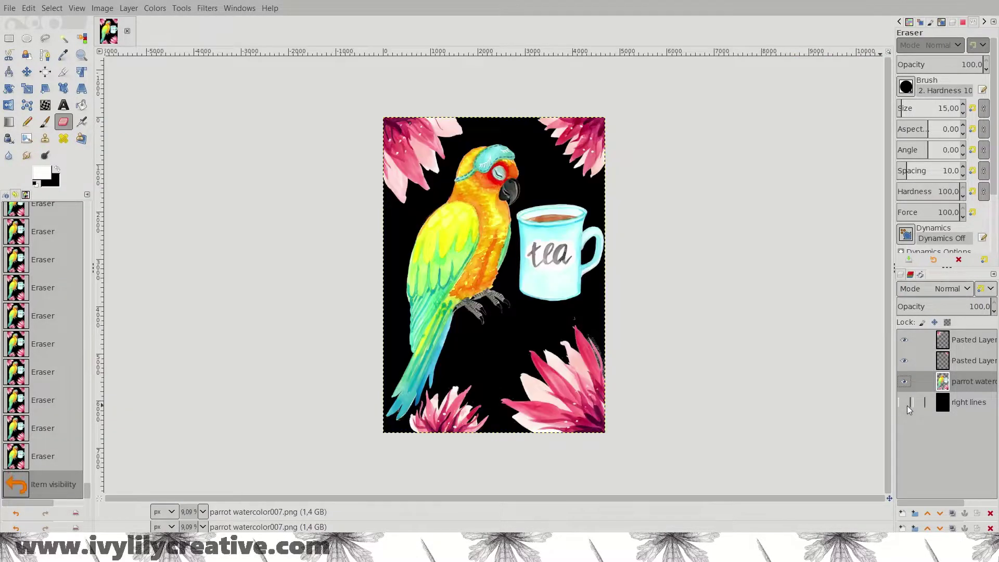
{"action": "left_click", "coordinate": [963, 401]}
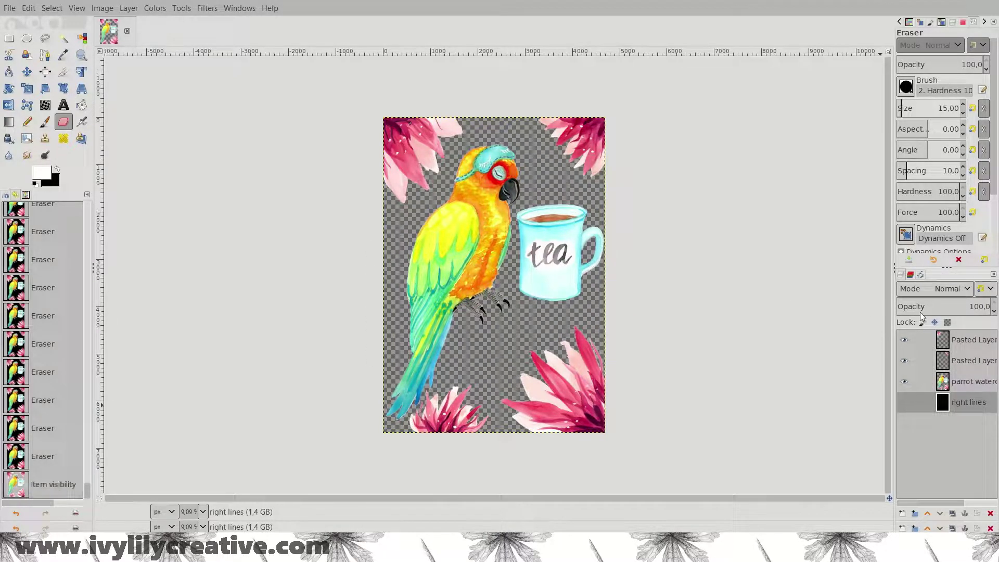
{"action": "key", "text": "shift+ctrl+n"}
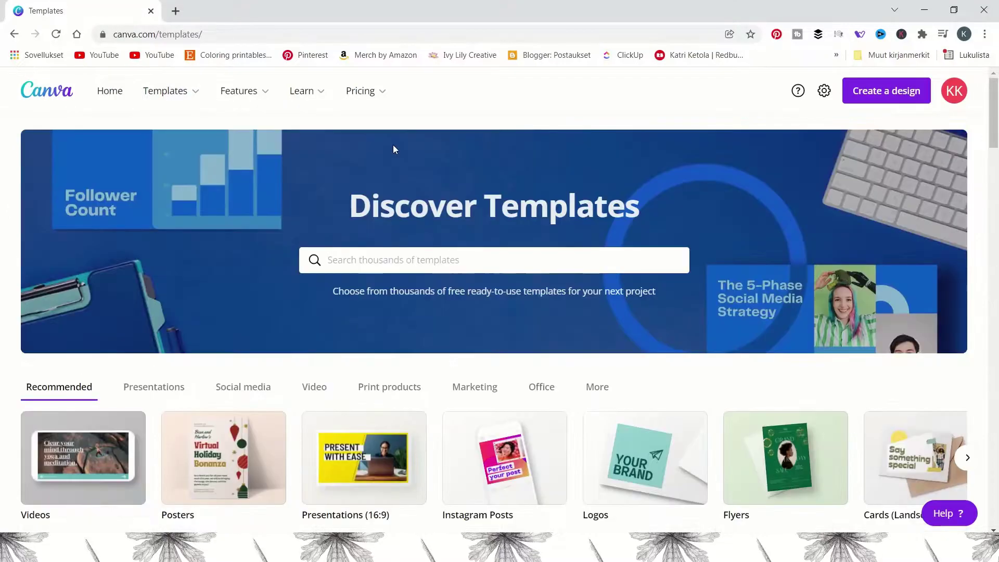
Browse Canva's print product categories to reach the T-shirt templates.
{"action": "scroll", "coordinate": [403, 160], "scroll_direction": "down", "scroll_amount": 1}
{"action": "scroll", "coordinate": [402, 160], "scroll_direction": "down", "scroll_amount": 3}
{"action": "left_click", "coordinate": [389, 192]}
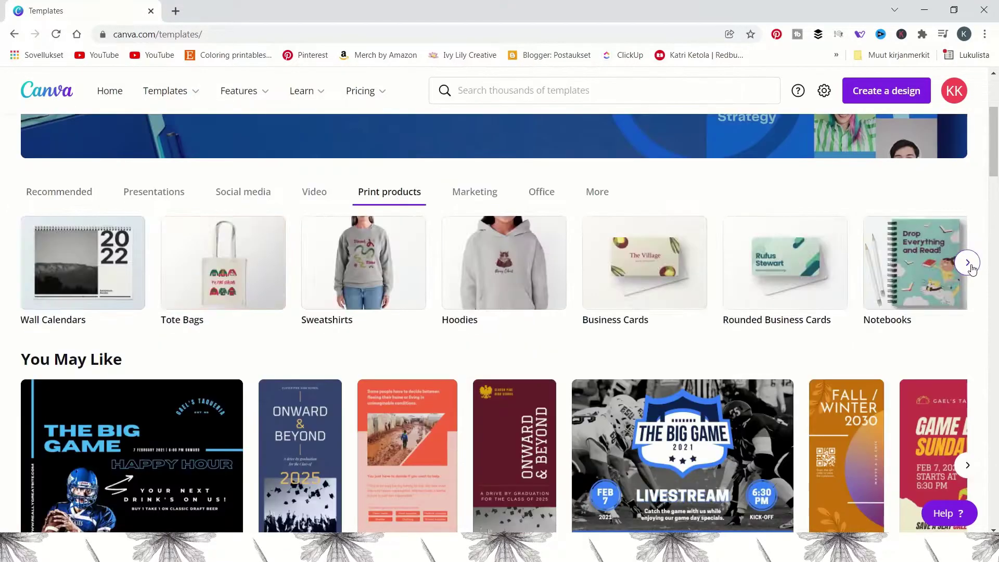
{"action": "left_click", "coordinate": [970, 265]}
{"action": "left_click", "coordinate": [968, 263]}
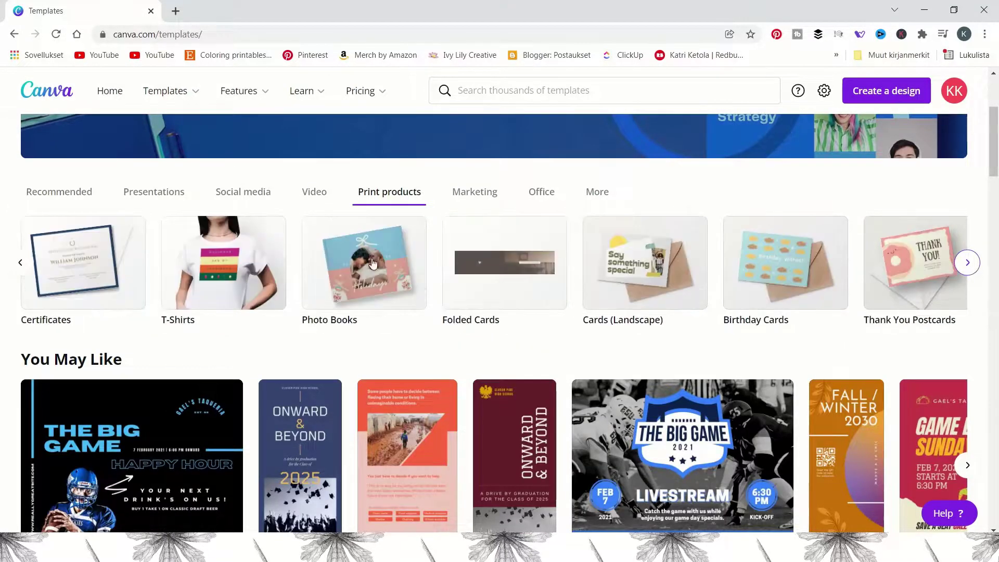
{"action": "left_click", "coordinate": [241, 263]}
Scroll the T-shirt filters, try the price filter, and expand the full Style list.
{"action": "scroll", "coordinate": [518, 298], "scroll_direction": "down", "scroll_amount": 3}
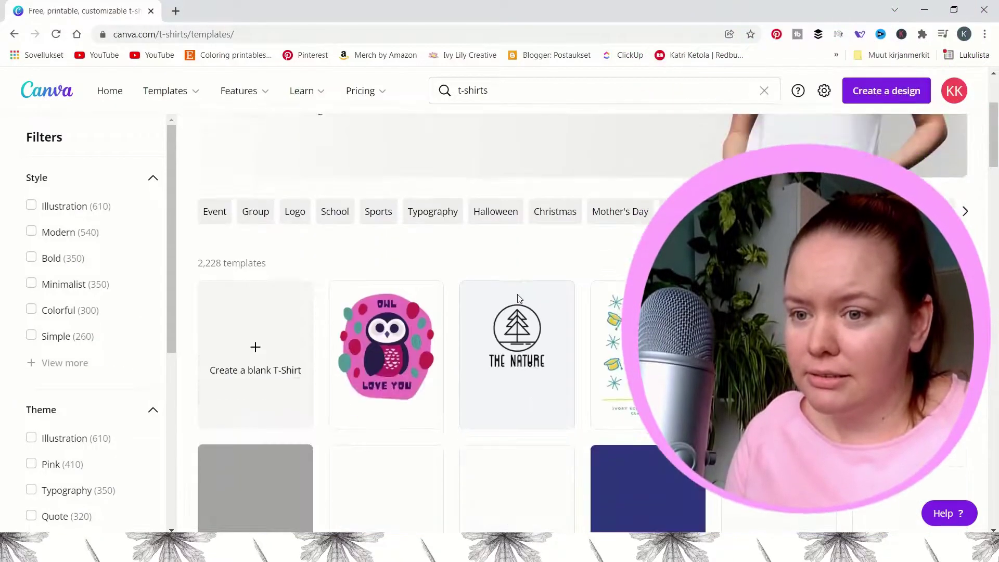
{"action": "scroll", "coordinate": [534, 238], "scroll_direction": "down", "scroll_amount": 3}
{"action": "scroll", "coordinate": [534, 238], "scroll_direction": "down", "scroll_amount": 3}
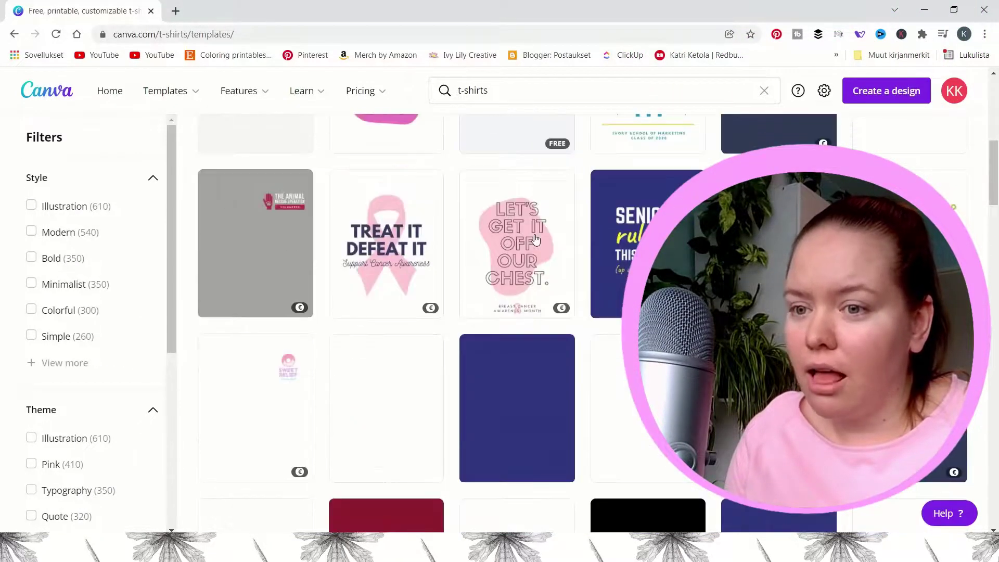
{"action": "scroll", "coordinate": [536, 240], "scroll_direction": "down", "scroll_amount": 4}
{"action": "scroll", "coordinate": [535, 240], "scroll_direction": "up", "scroll_amount": 5}
{"action": "scroll", "coordinate": [104, 239], "scroll_direction": "down", "scroll_amount": 3}
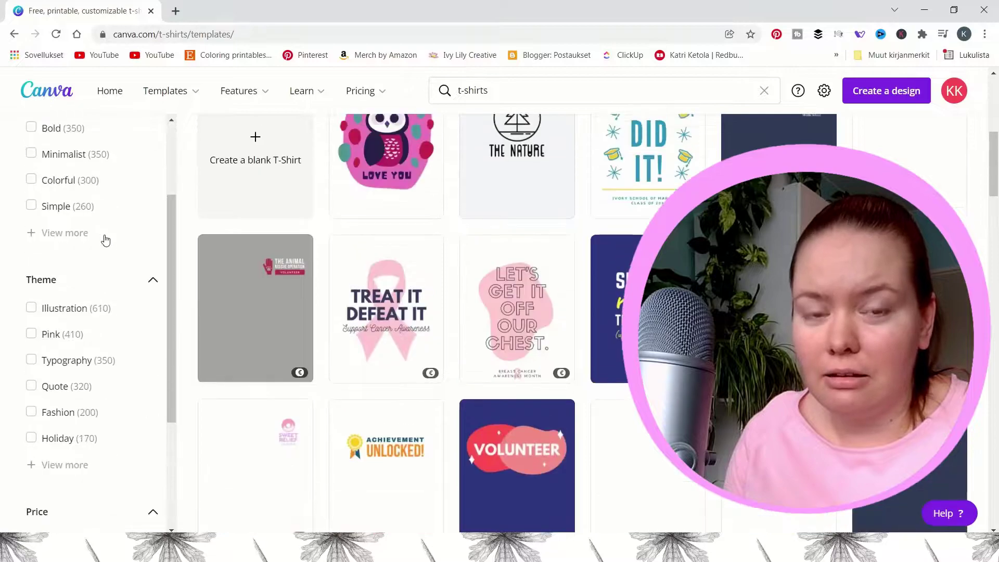
{"action": "scroll", "coordinate": [110, 257], "scroll_direction": "down", "scroll_amount": 3}
{"action": "scroll", "coordinate": [110, 257], "scroll_direction": "down", "scroll_amount": 2}
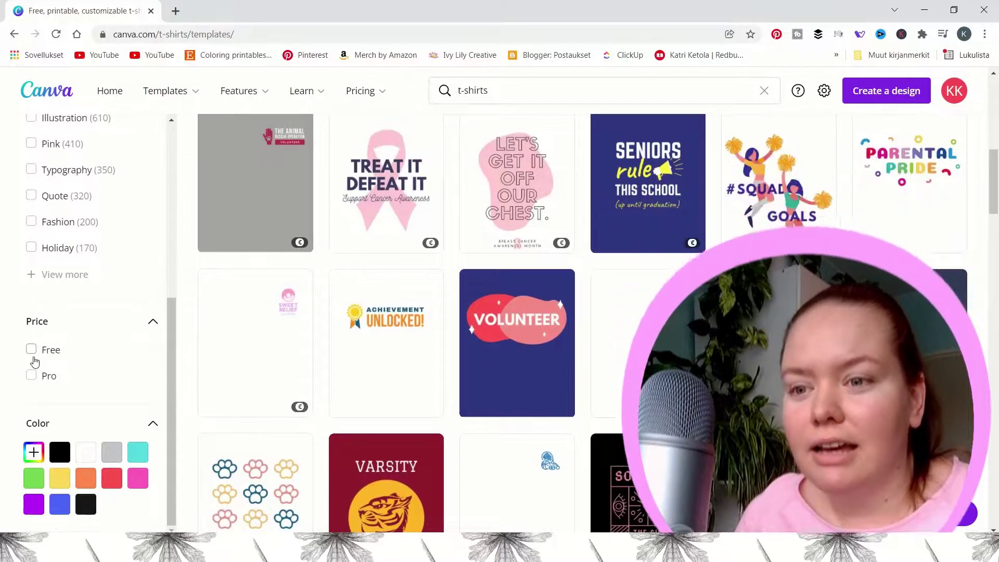
{"action": "left_click", "coordinate": [32, 353]}
{"action": "scroll", "coordinate": [405, 307], "scroll_direction": "down", "scroll_amount": 4}
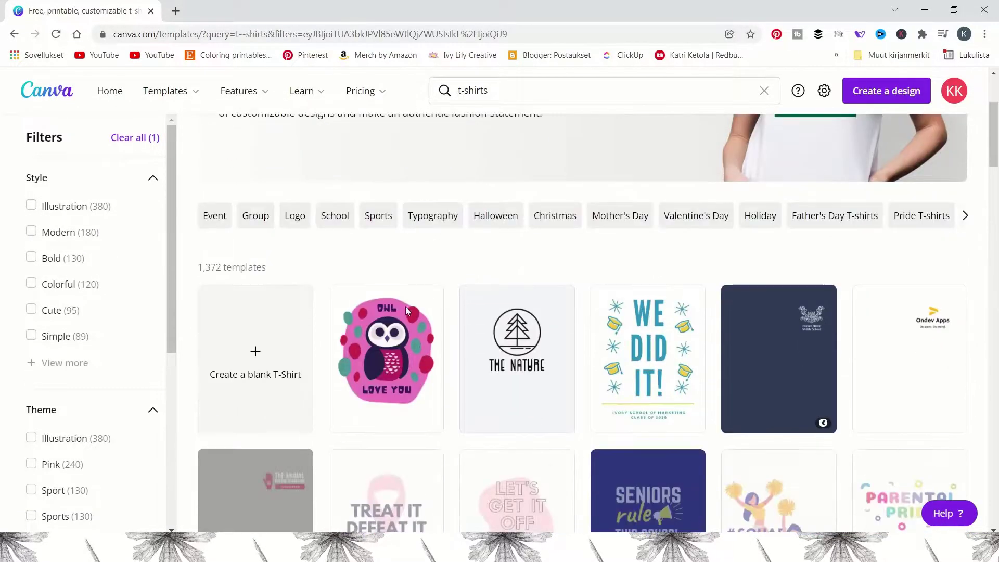
{"action": "scroll", "coordinate": [407, 311], "scroll_direction": "down", "scroll_amount": 4}
{"action": "scroll", "coordinate": [406, 311], "scroll_direction": "down", "scroll_amount": 3}
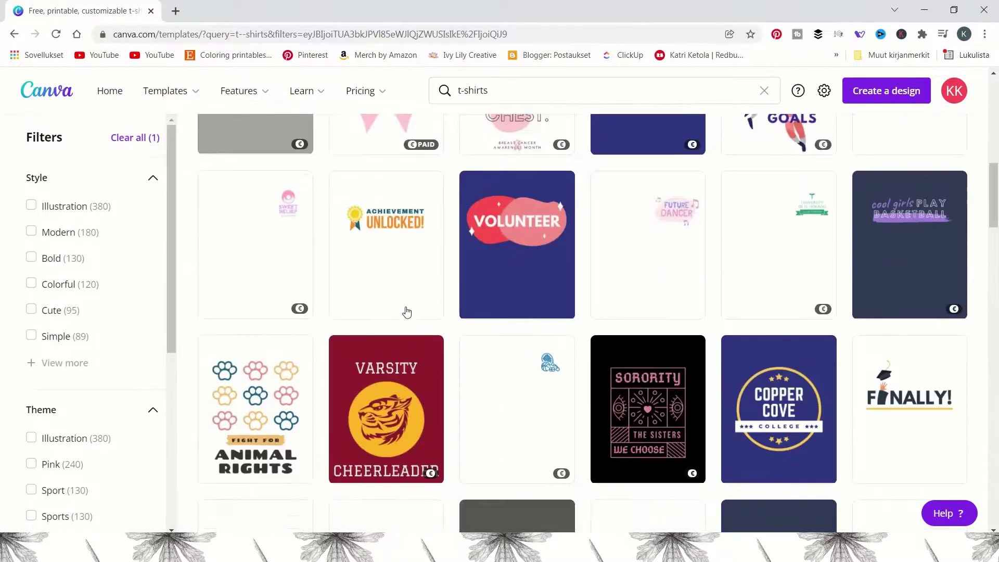
{"action": "scroll", "coordinate": [405, 311], "scroll_direction": "down", "scroll_amount": 2}
{"action": "scroll", "coordinate": [198, 292], "scroll_direction": "down", "scroll_amount": 2}
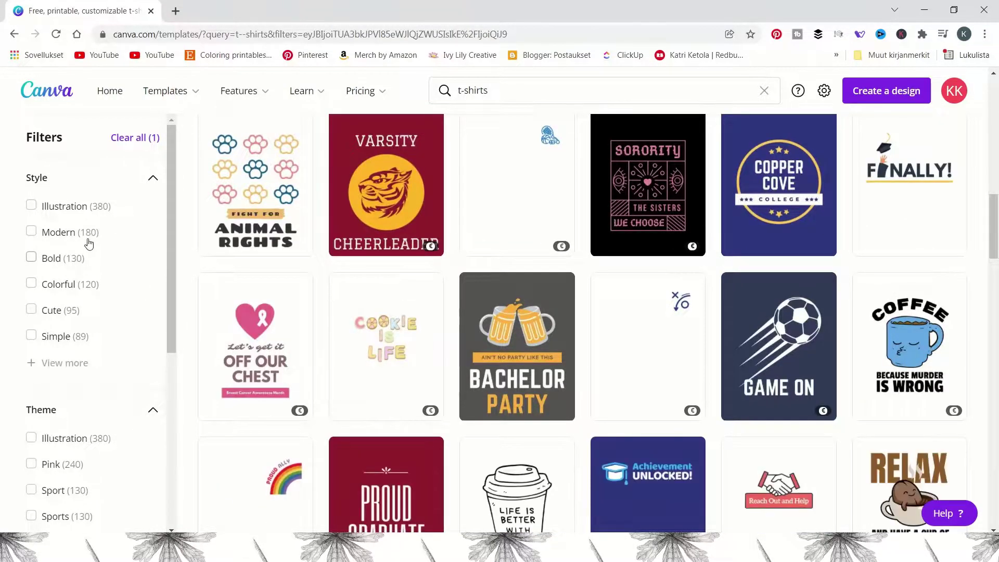
{"action": "scroll", "coordinate": [86, 240], "scroll_direction": "up", "scroll_amount": 3}
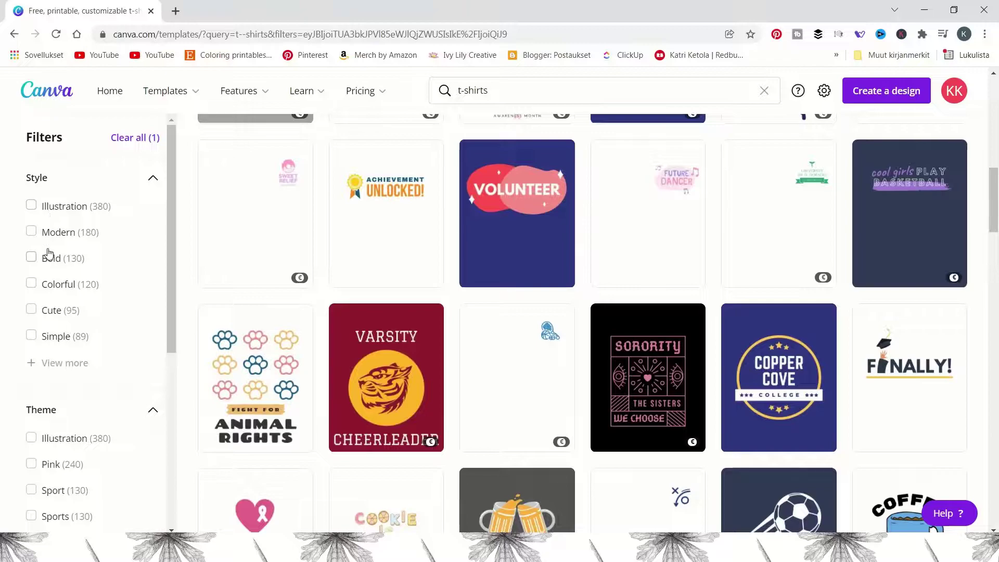
{"action": "scroll", "coordinate": [40, 281], "scroll_direction": "down", "scroll_amount": 1}
{"action": "scroll", "coordinate": [38, 260], "scroll_direction": "down", "scroll_amount": 2}
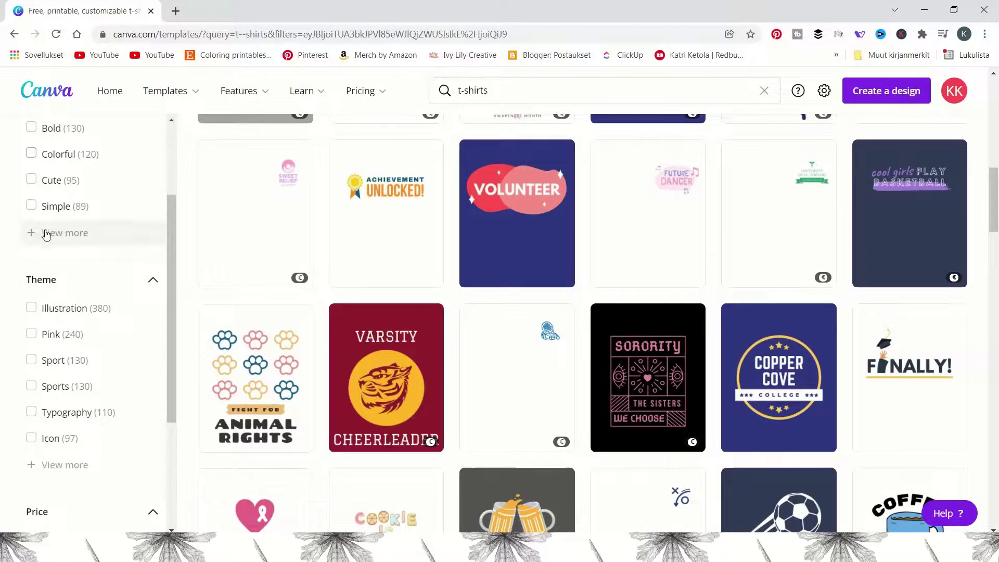
{"action": "left_click", "coordinate": [82, 245]}
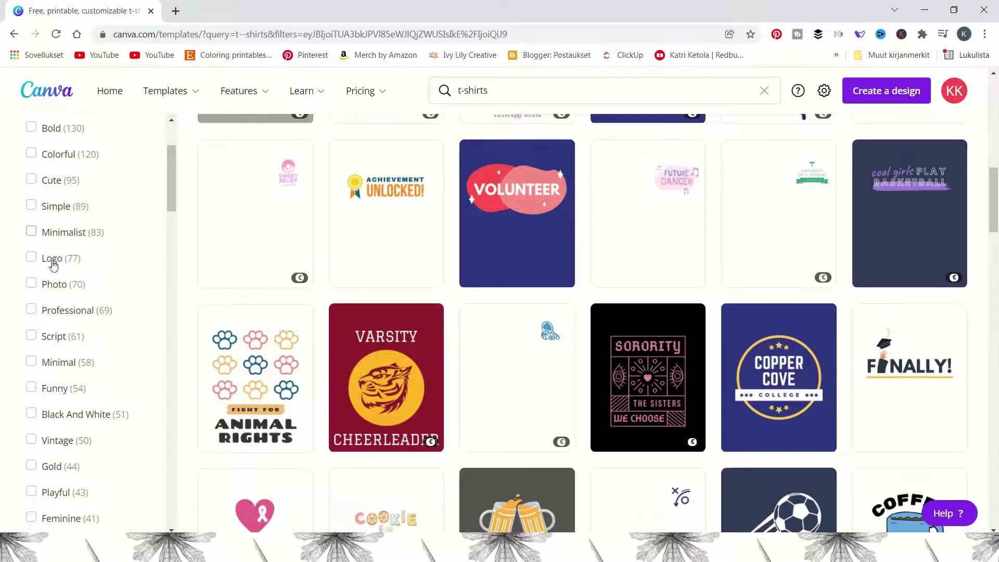
{"action": "scroll", "coordinate": [66, 333], "scroll_direction": "down", "scroll_amount": 1}
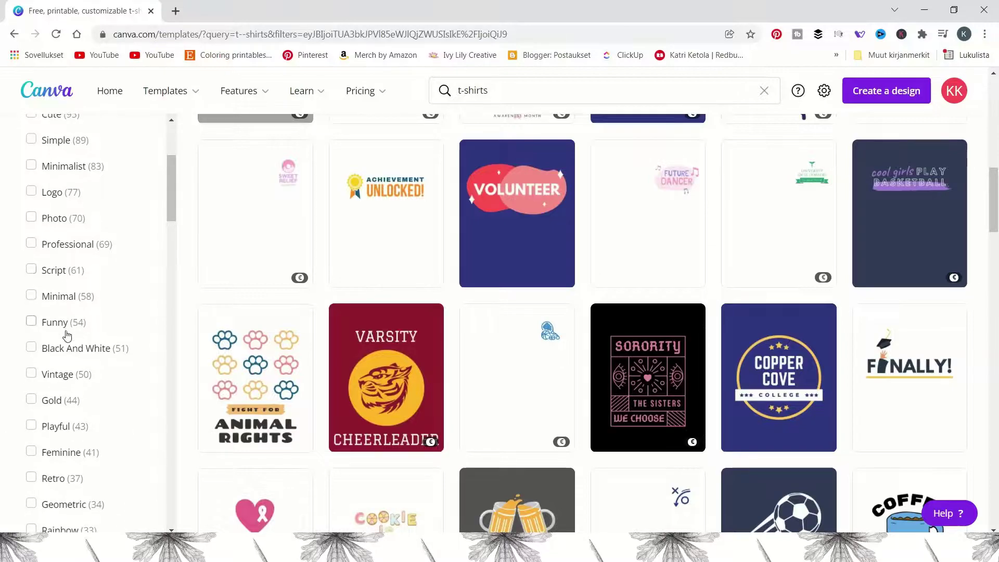
{"action": "scroll", "coordinate": [66, 333], "scroll_direction": "down", "scroll_amount": 1}
{"action": "scroll", "coordinate": [66, 335], "scroll_direction": "down", "scroll_amount": 3}
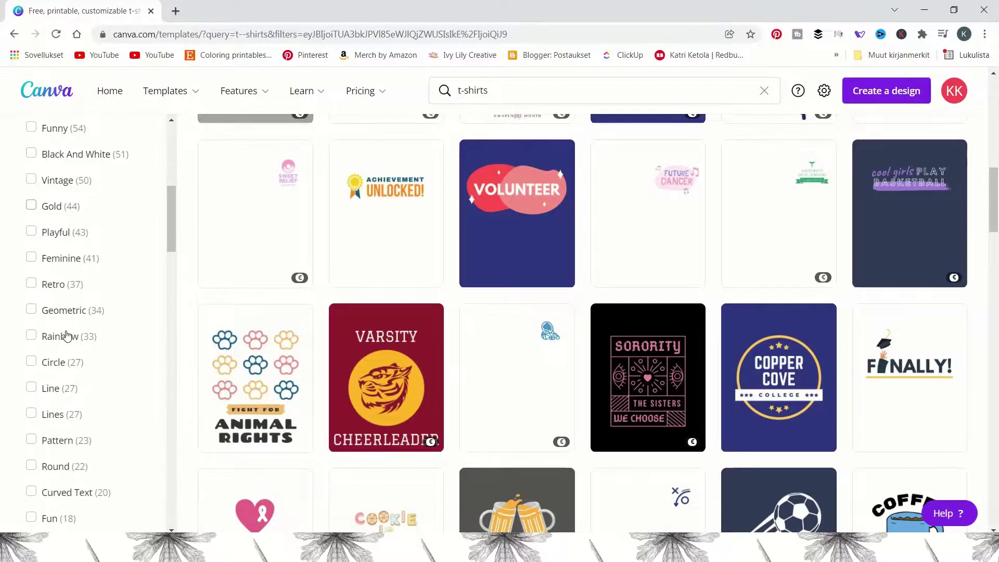
Filter the T-shirt templates to the Feminine and Script styles.
{"action": "left_click", "coordinate": [33, 257]}
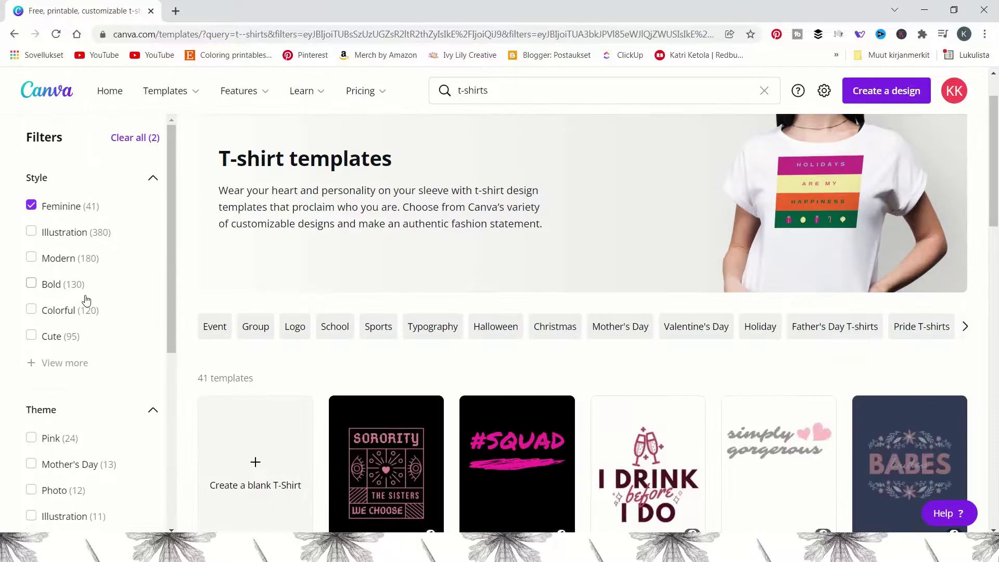
{"action": "left_click", "coordinate": [43, 364]}
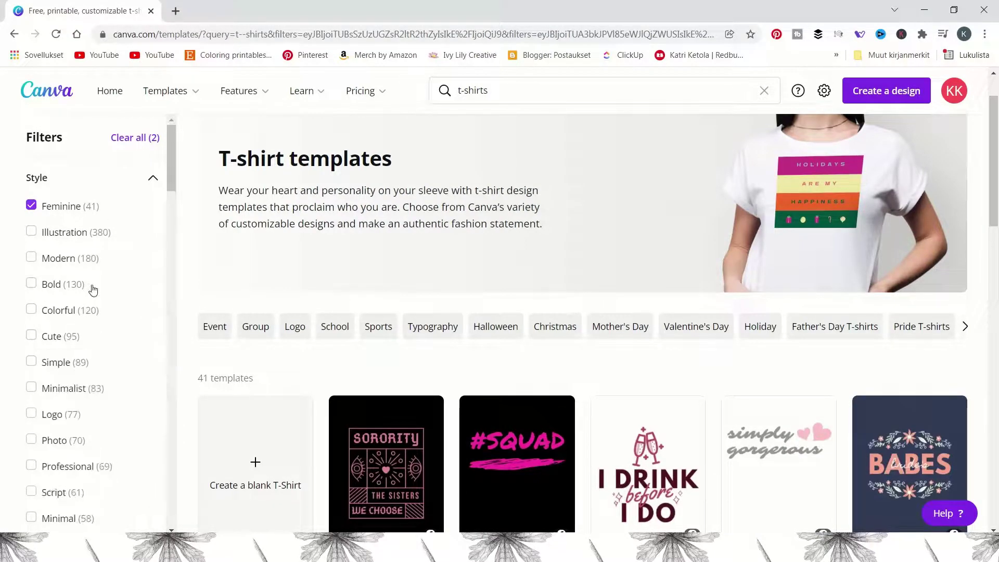
{"action": "scroll", "coordinate": [92, 292], "scroll_direction": "down", "scroll_amount": 1}
{"action": "scroll", "coordinate": [93, 290], "scroll_direction": "down", "scroll_amount": 2}
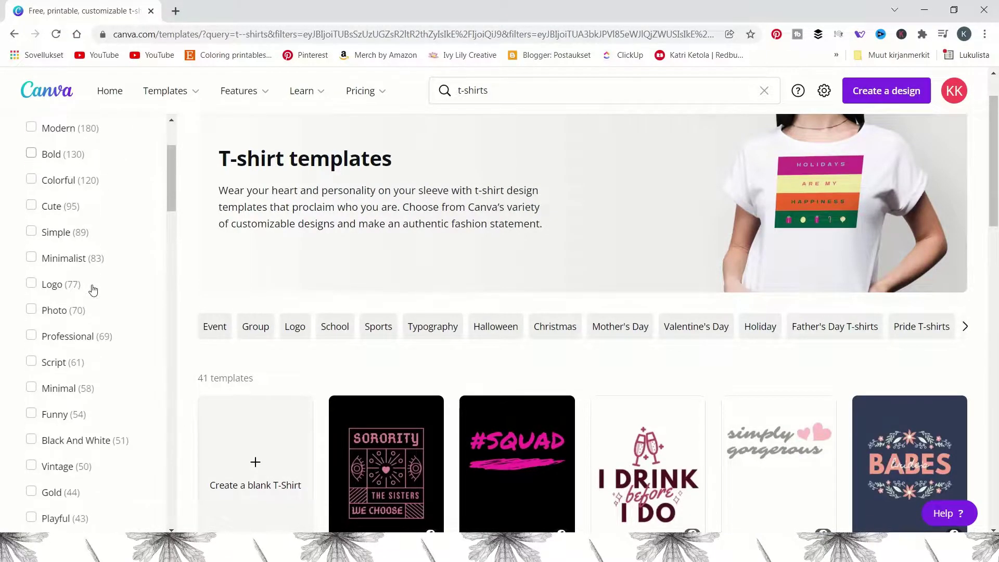
{"action": "left_click", "coordinate": [31, 362]}
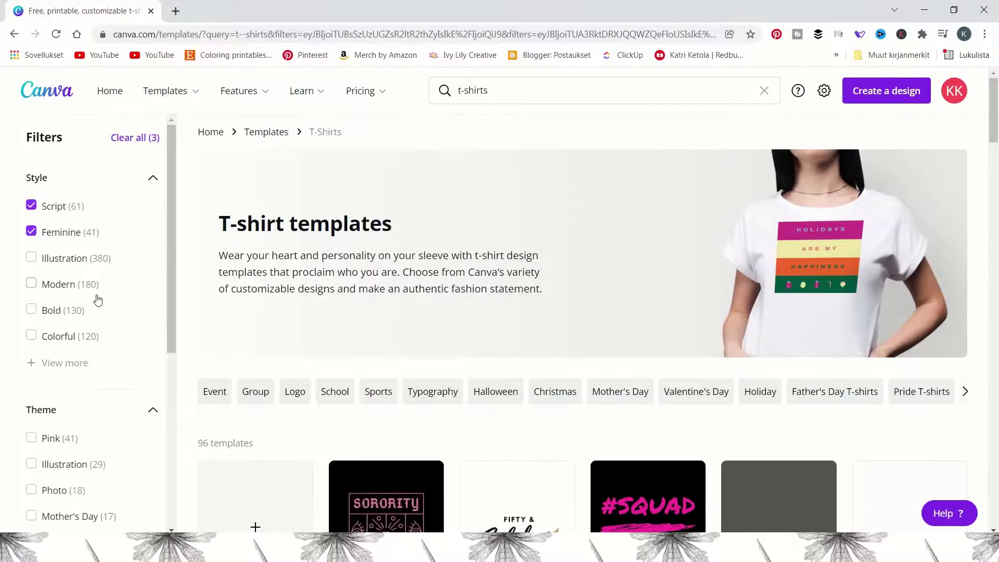
Scroll through the 96 Feminine and Script T-shirt designs.
{"action": "scroll", "coordinate": [785, 220], "scroll_direction": "down", "scroll_amount": 5}
{"action": "scroll", "coordinate": [731, 269], "scroll_direction": "down", "scroll_amount": 5}
{"action": "scroll", "coordinate": [504, 307], "scroll_direction": "down", "scroll_amount": 6}
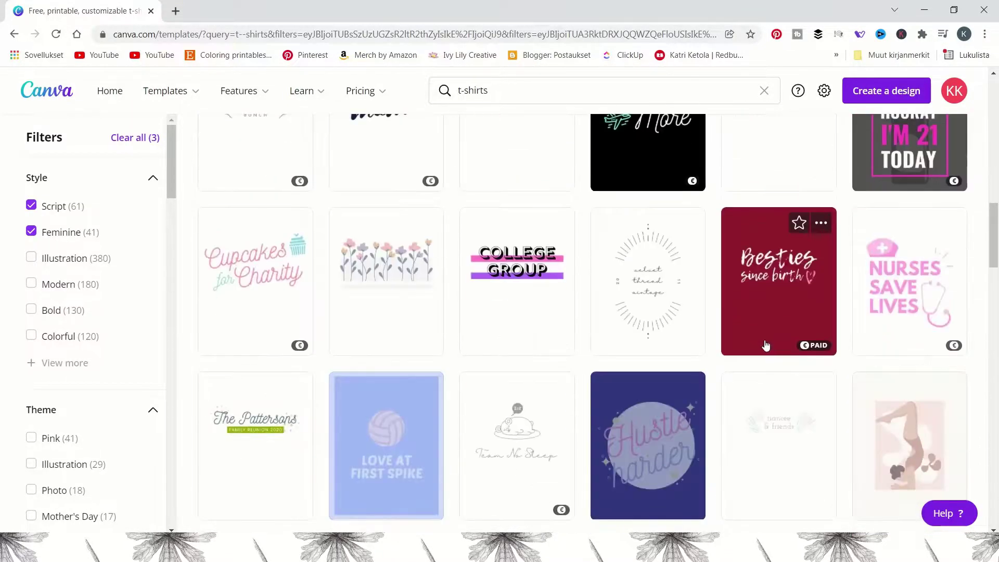
{"action": "scroll", "coordinate": [764, 346], "scroll_direction": "down", "scroll_amount": 7}
{"action": "scroll", "coordinate": [487, 471], "scroll_direction": "down", "scroll_amount": 2}
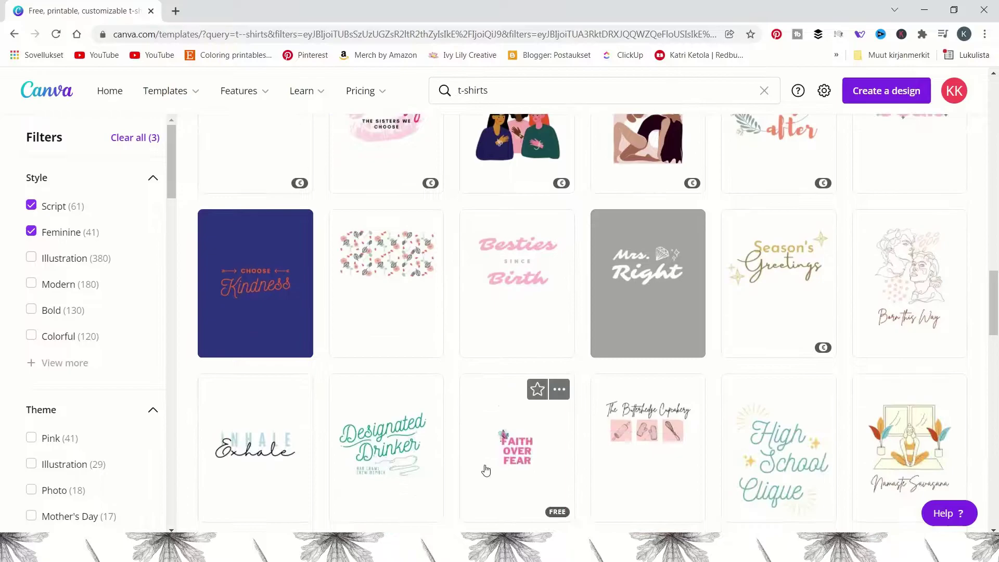
{"action": "scroll", "coordinate": [573, 406], "scroll_direction": "down", "scroll_amount": 2}
{"action": "scroll", "coordinate": [749, 344], "scroll_direction": "down", "scroll_amount": 3}
{"action": "scroll", "coordinate": [636, 380], "scroll_direction": "down", "scroll_amount": 5}
{"action": "scroll", "coordinate": [635, 379], "scroll_direction": "down", "scroll_amount": 3}
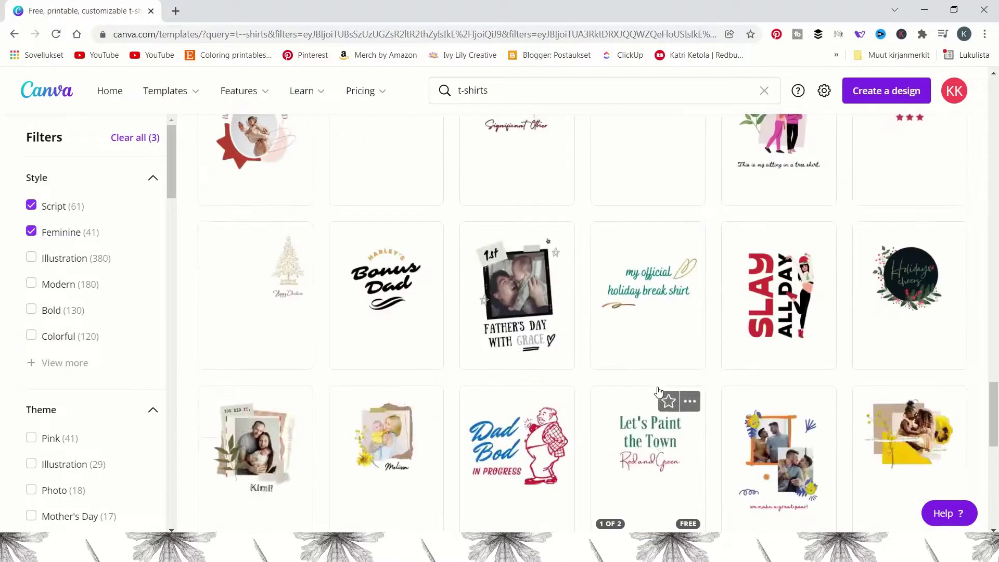
{"action": "scroll", "coordinate": [639, 385], "scroll_direction": "down", "scroll_amount": 3}
{"action": "scroll", "coordinate": [645, 388], "scroll_direction": "up", "scroll_amount": 6}
{"action": "scroll", "coordinate": [659, 396], "scroll_direction": "up", "scroll_amount": 5}
{"action": "scroll", "coordinate": [572, 382], "scroll_direction": "up", "scroll_amount": 1}
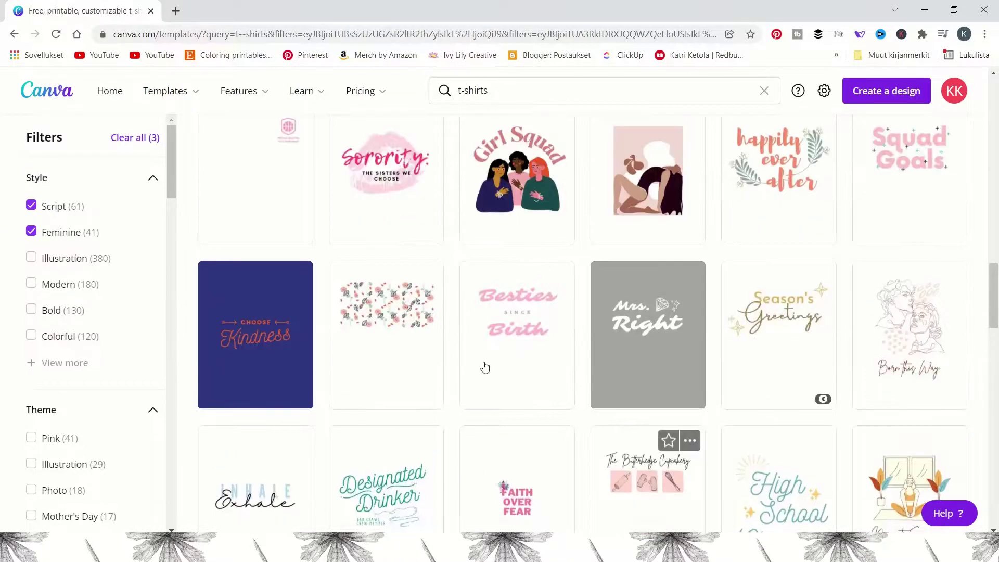
{"action": "scroll", "coordinate": [313, 375], "scroll_direction": "down", "scroll_amount": 2}
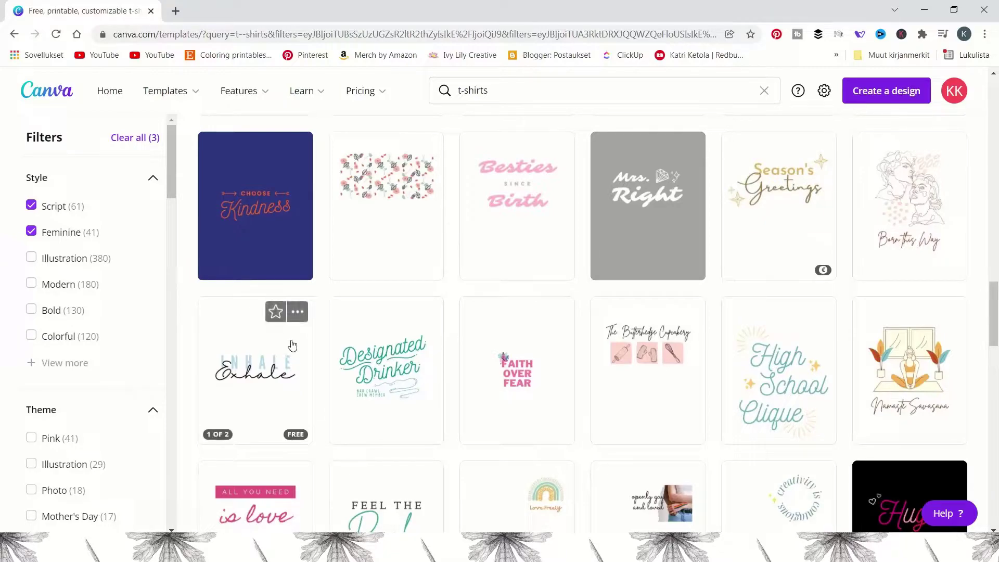
Customize the Inhale Exhale yoga template, add the uploaded parrot image, and move the text below it.
{"action": "left_click", "coordinate": [293, 344]}
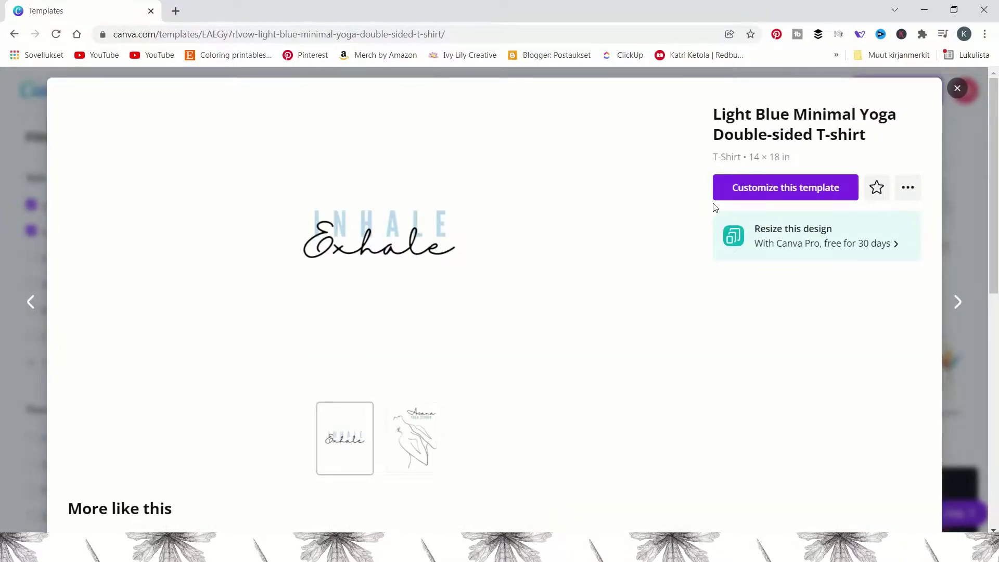
{"action": "left_click", "coordinate": [763, 188]}
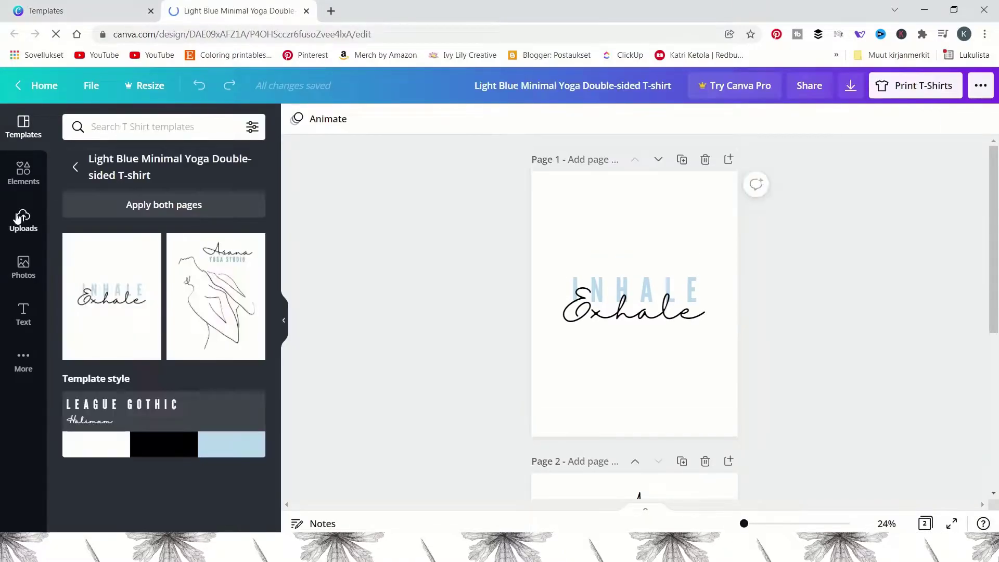
{"action": "left_click", "coordinate": [21, 218]}
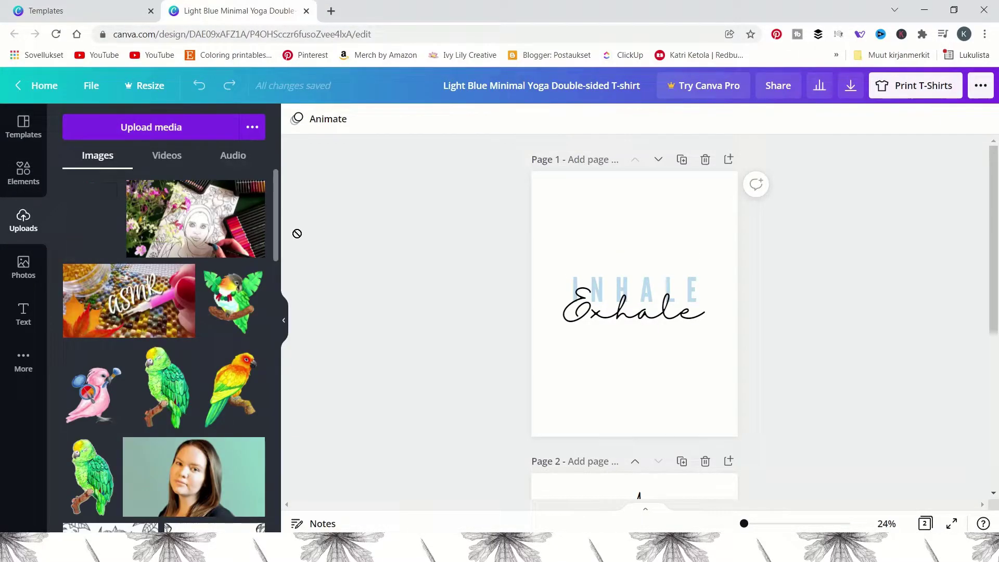
{"action": "left_click_drag", "start_coordinate": [562, 288], "coordinate": [613, 343]}
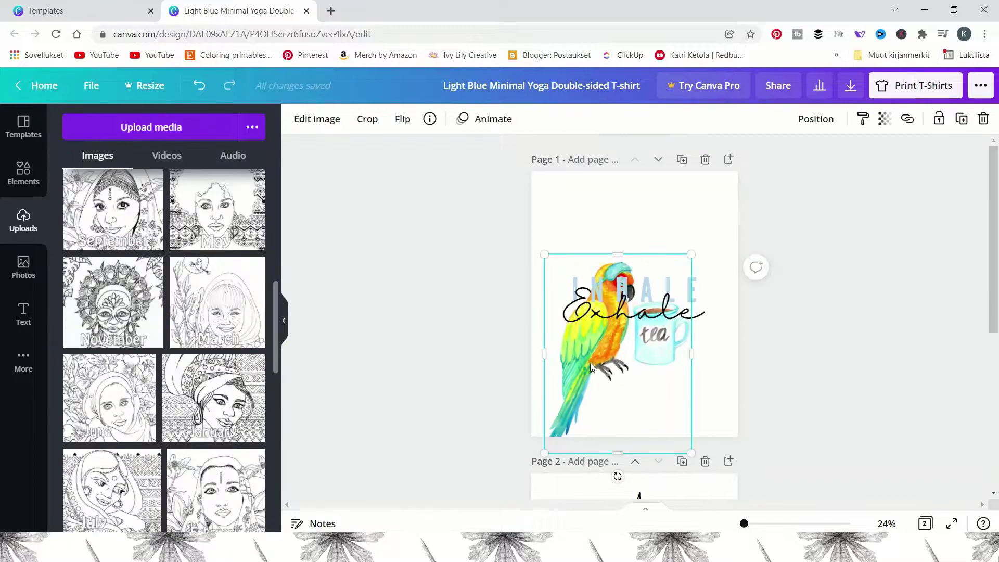
{"action": "left_click", "coordinate": [691, 317]}
{"action": "left_click_drag", "start_coordinate": [692, 286], "coordinate": [716, 335]}
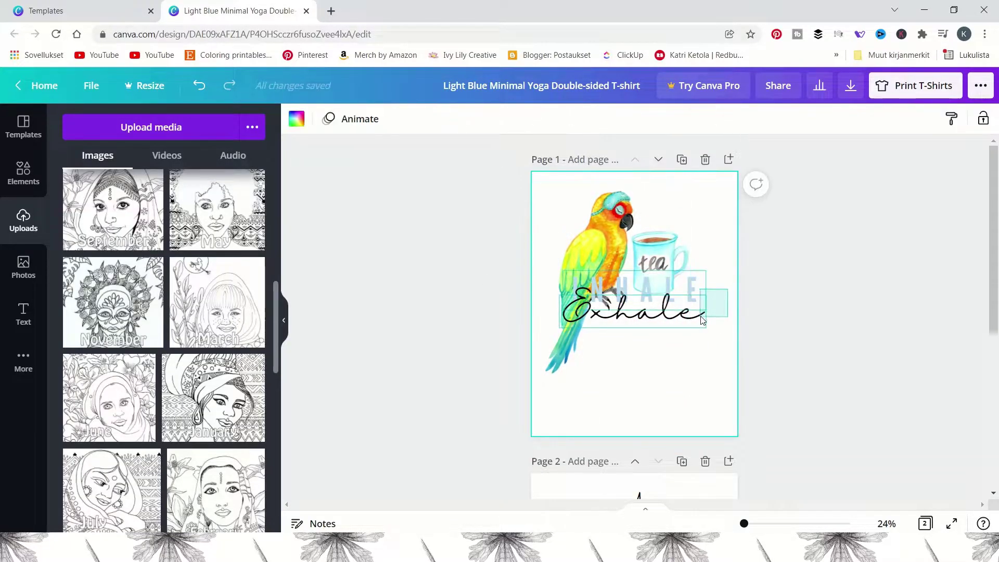
Retype the template wording to 'Tea' and 'BUT FIRST', moving Tea below the headline.
{"action": "double_click", "coordinate": [710, 328]}
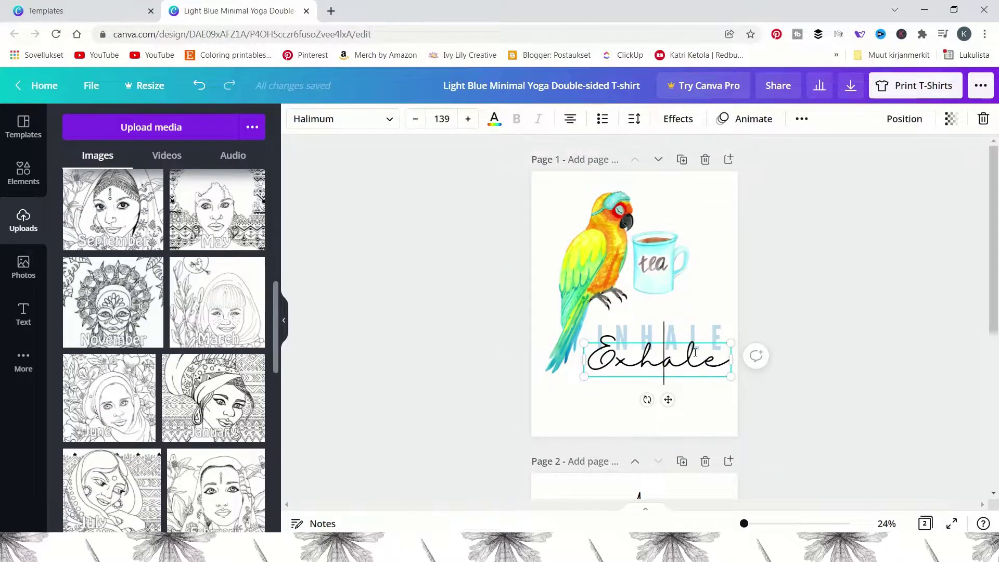
{"action": "type", "text": "Tea"}
{"action": "double_click", "coordinate": [712, 333]}
{"action": "type", "text": "BUT"}
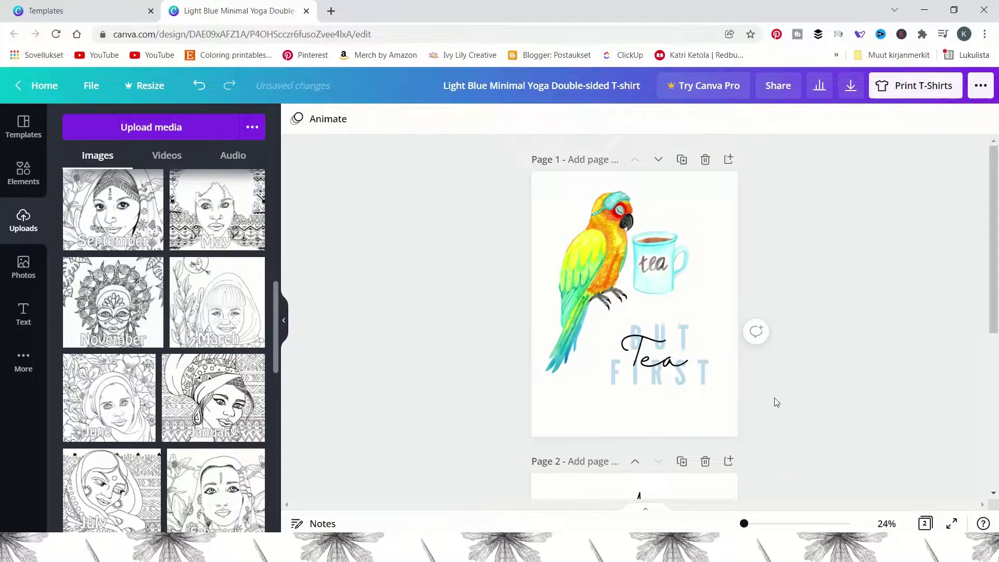
{"action": "left_click", "coordinate": [658, 349]}
{"action": "left_click_drag", "start_coordinate": [658, 359], "coordinate": [658, 404]}
Tighten BUT FIRST's letter spacing, delete the Tea line, and raise BUT FIRST beside the parrot's head.
{"action": "double_click", "coordinate": [659, 338]}
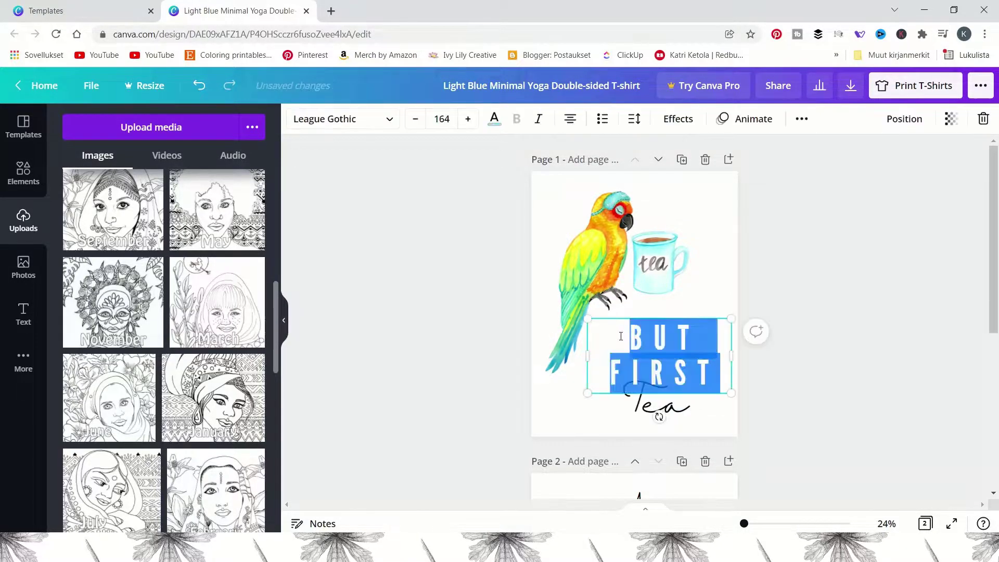
{"action": "left_click", "coordinate": [634, 118]}
{"action": "left_click_drag", "start_coordinate": [734, 163], "coordinate": [738, 166]}
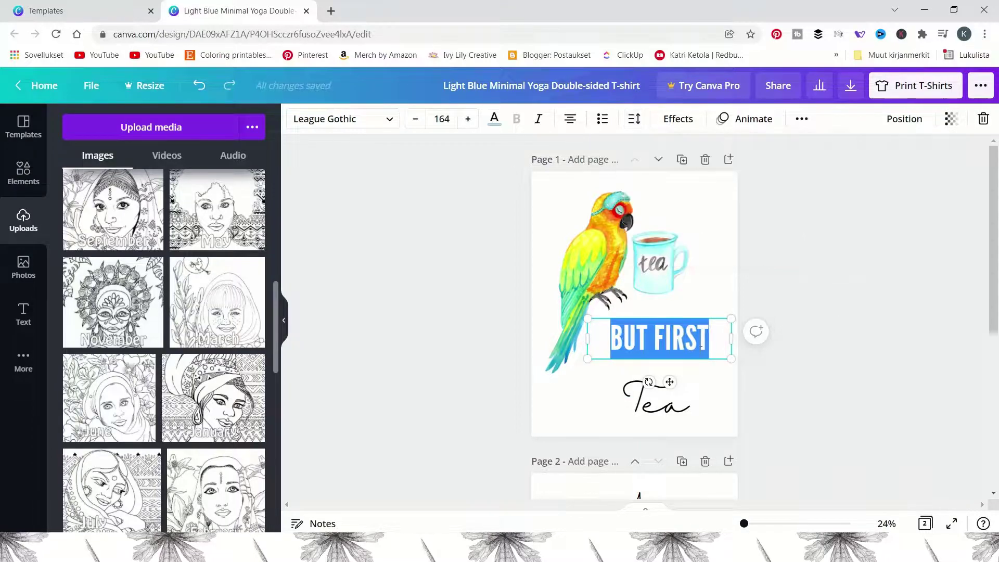
{"action": "left_click", "coordinate": [646, 412]}
{"action": "left_click_drag", "start_coordinate": [645, 412], "coordinate": [647, 368]}
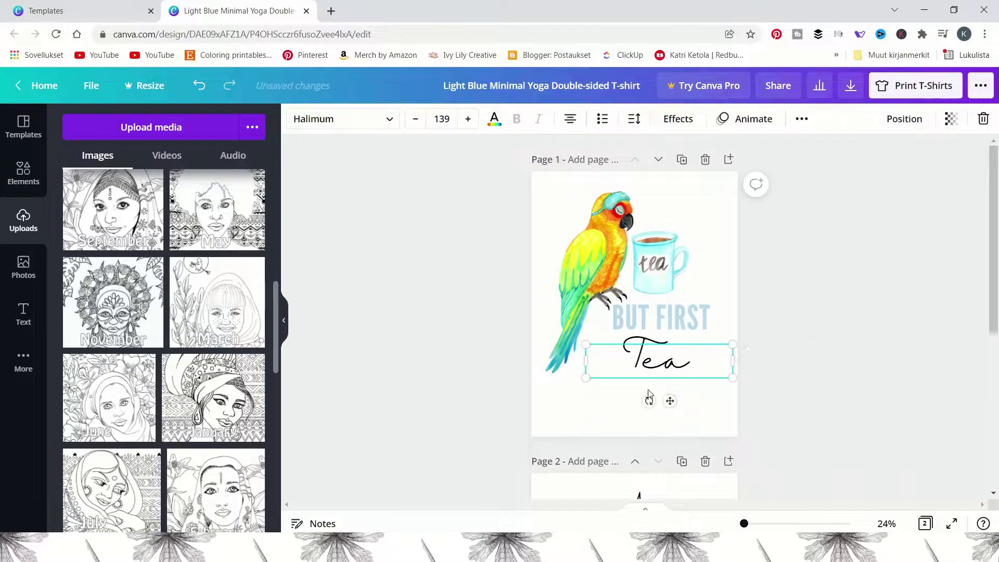
{"action": "left_click", "coordinate": [823, 401]}
{"action": "right_click", "coordinate": [659, 359]}
{"action": "left_click", "coordinate": [686, 310]}
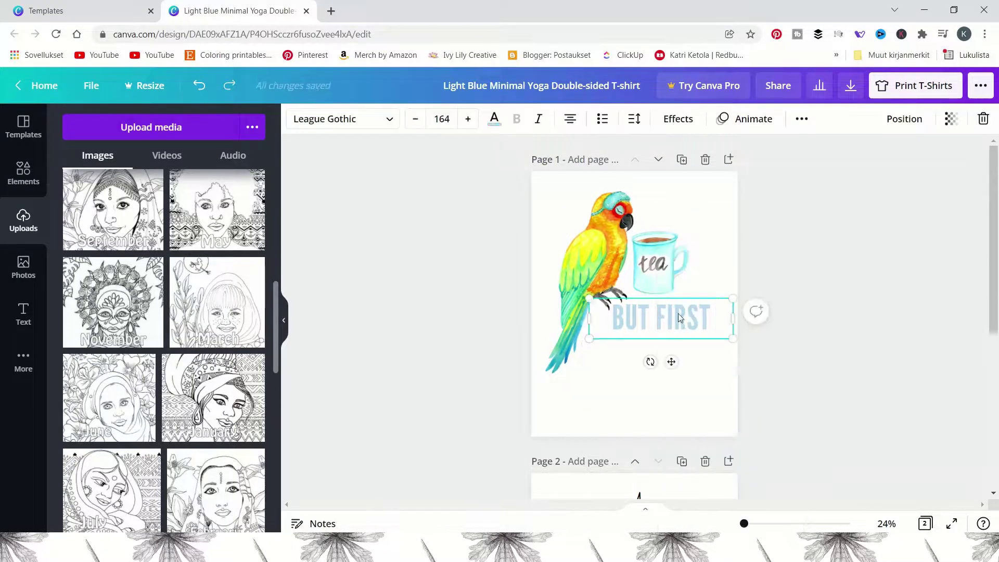
{"action": "left_click_drag", "start_coordinate": [678, 313], "coordinate": [683, 212]}
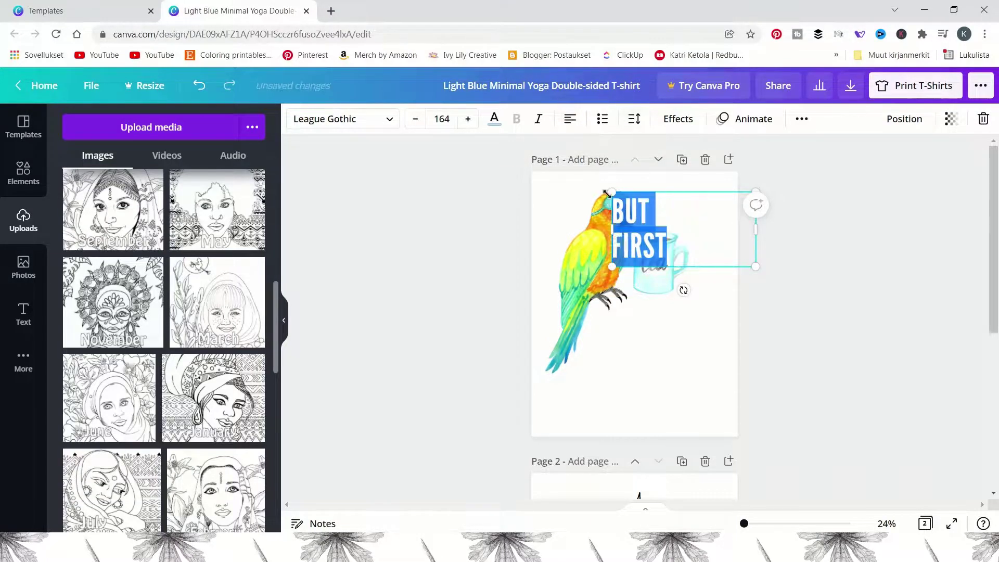
{"action": "left_click", "coordinate": [682, 287]}
{"action": "double_click", "coordinate": [682, 288]}
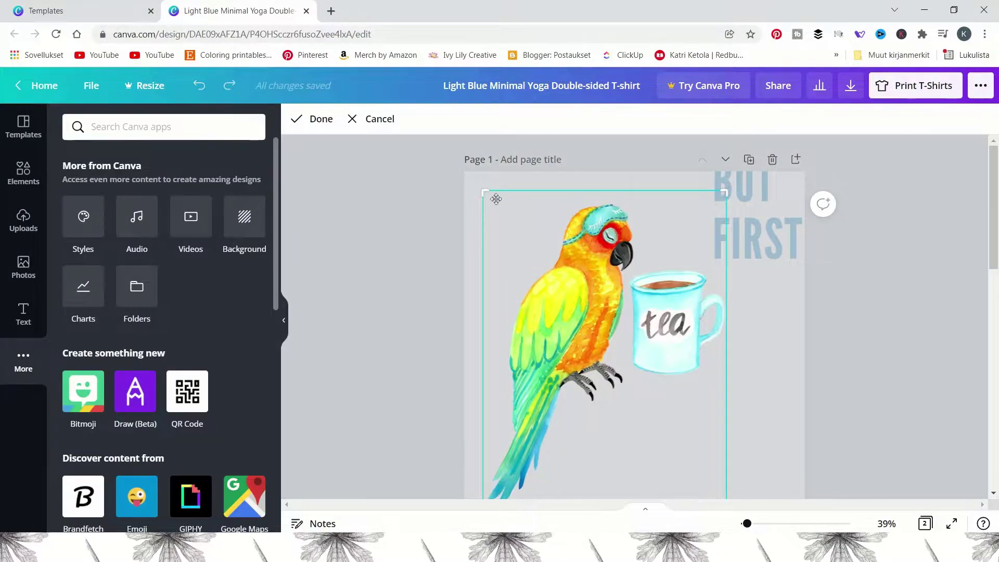
Crop the illustration down to just the tea mug so it sits under BUT FIRST.
{"action": "left_click_drag", "start_coordinate": [495, 198], "coordinate": [631, 275]}
{"action": "scroll", "coordinate": [719, 413], "scroll_direction": "down", "scroll_amount": 3}
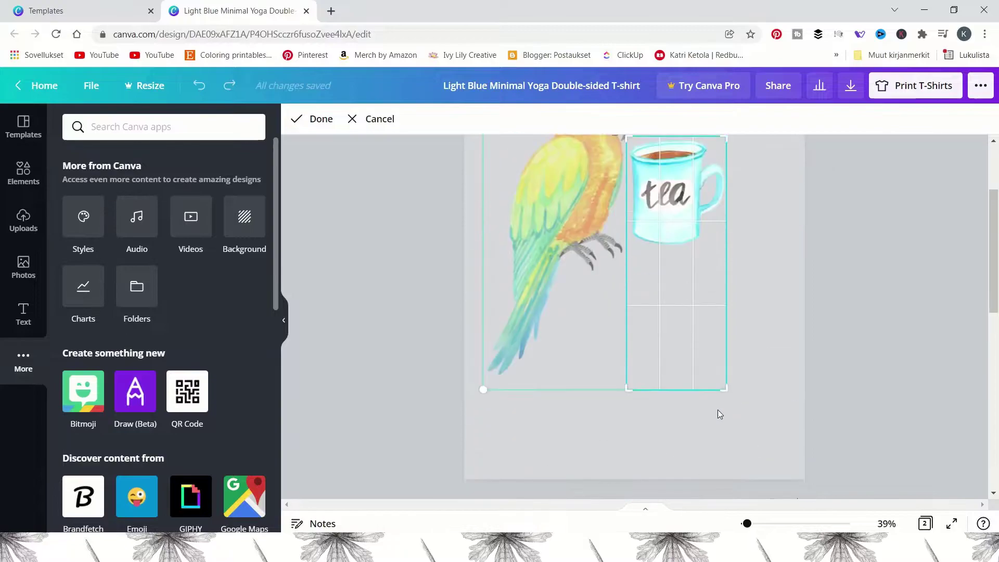
{"action": "scroll", "coordinate": [509, 181], "scroll_direction": "up", "scroll_amount": 3}
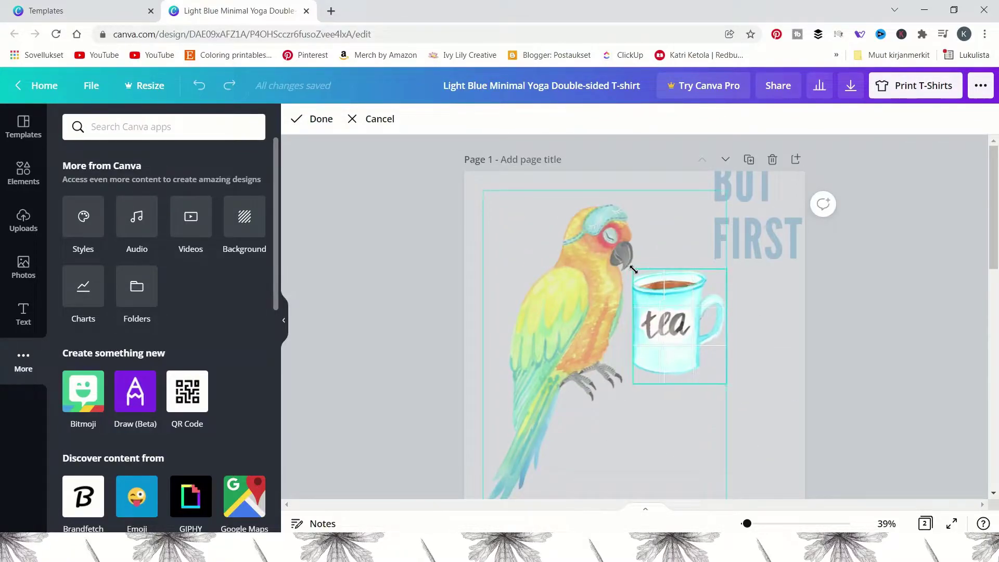
{"action": "left_click", "coordinate": [312, 120]}
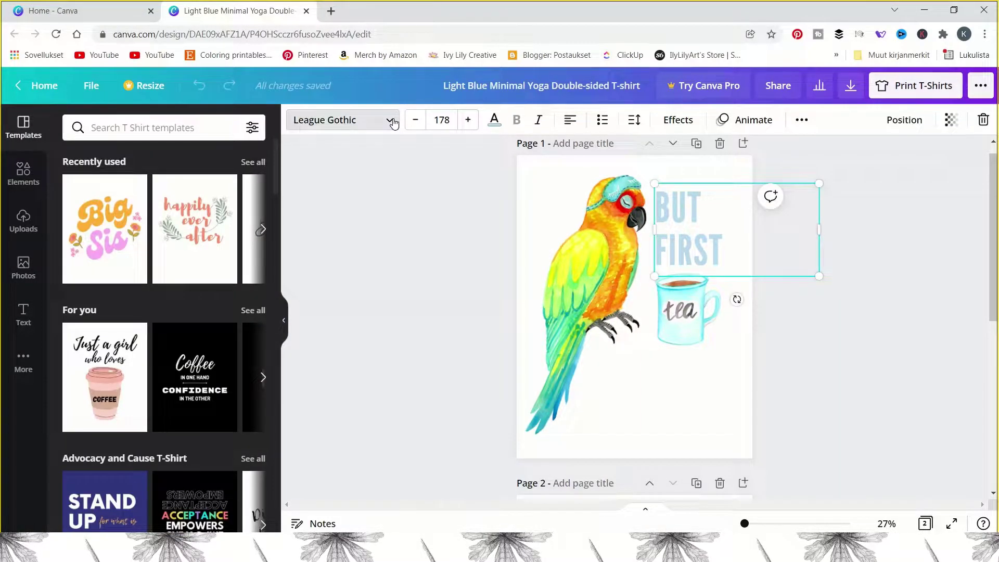
{"action": "left_click", "coordinate": [394, 124]}
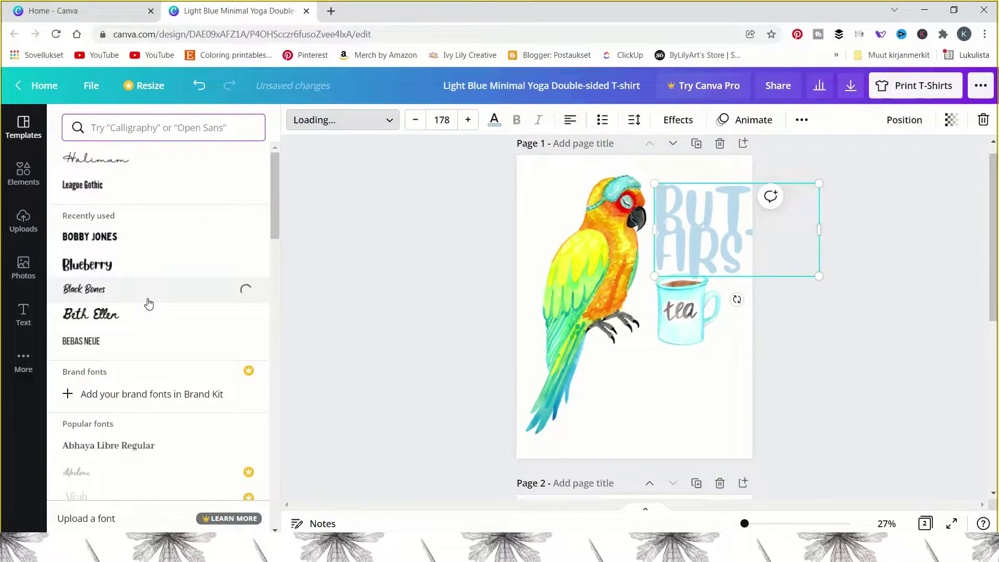
Try Beth Ellen, Bebas Neue and Bukhari Script on the BUT FIRST heading.
{"action": "left_click", "coordinate": [147, 318]}
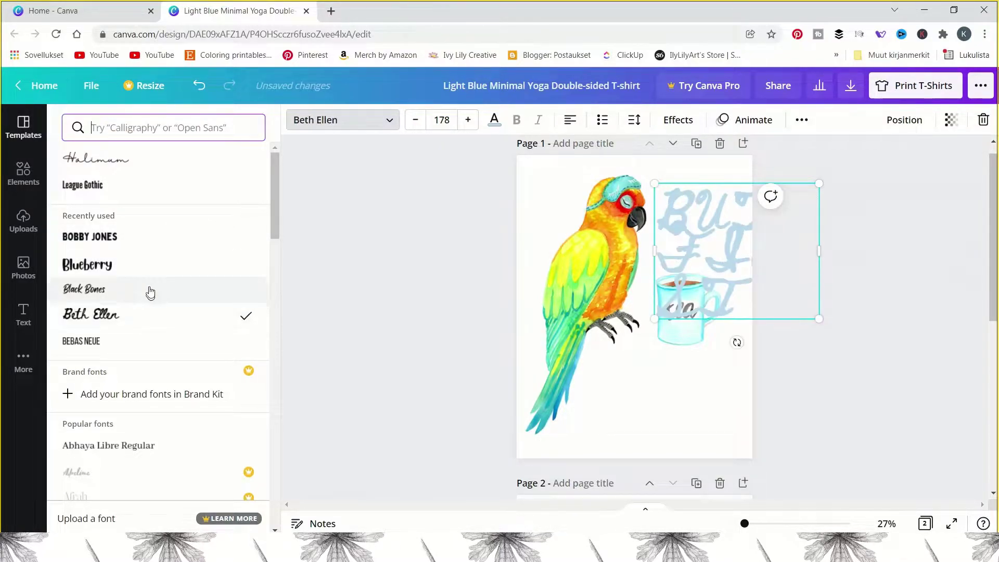
{"action": "left_click", "coordinate": [129, 341]}
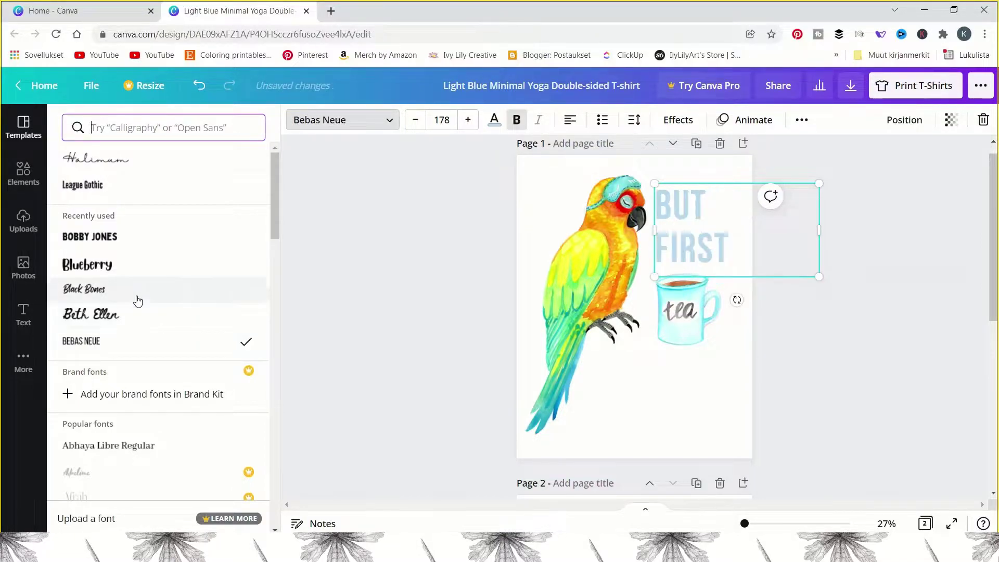
{"action": "scroll", "coordinate": [136, 307], "scroll_direction": "down", "scroll_amount": 4}
{"action": "scroll", "coordinate": [136, 304], "scroll_direction": "down", "scroll_amount": 3}
{"action": "scroll", "coordinate": [137, 301], "scroll_direction": "down", "scroll_amount": 2}
{"action": "scroll", "coordinate": [137, 301], "scroll_direction": "down", "scroll_amount": 3}
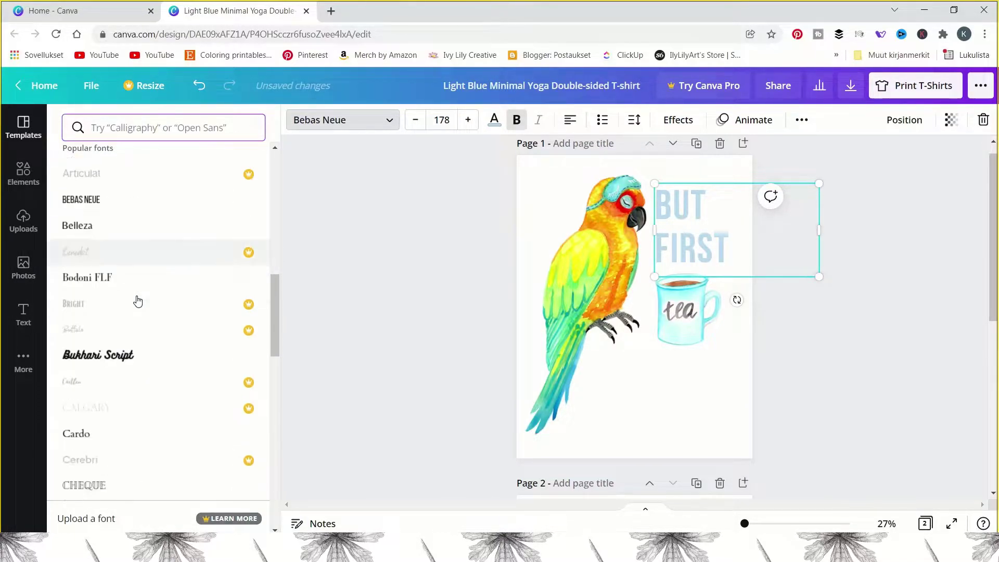
{"action": "scroll", "coordinate": [137, 301], "scroll_direction": "down", "scroll_amount": 1}
{"action": "left_click", "coordinate": [137, 301]}
{"action": "scroll", "coordinate": [137, 301], "scroll_direction": "down", "scroll_amount": 2}
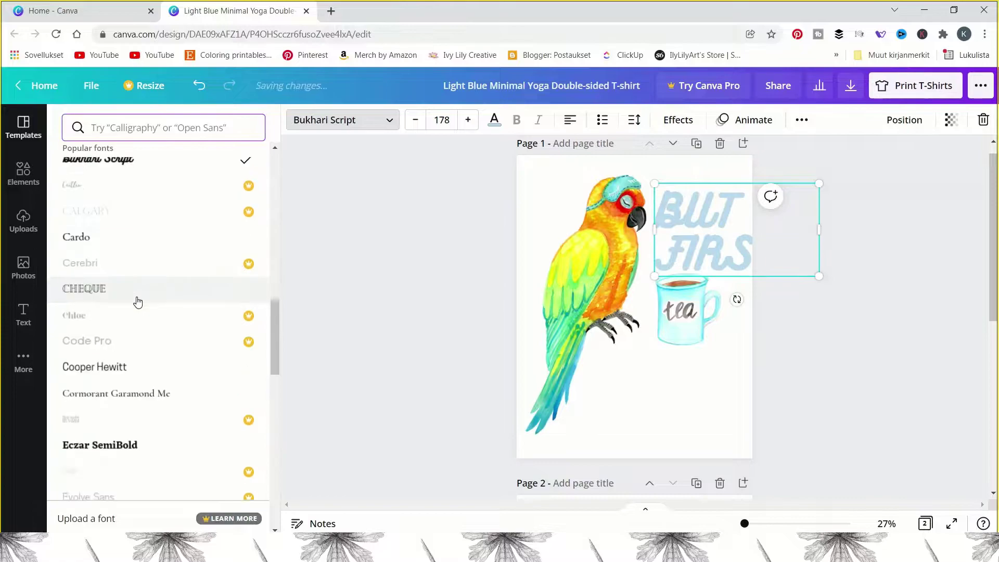
{"action": "scroll", "coordinate": [137, 301], "scroll_direction": "down", "scroll_amount": 1}
{"action": "scroll", "coordinate": [138, 301], "scroll_direction": "down", "scroll_amount": 4}
{"action": "scroll", "coordinate": [137, 302], "scroll_direction": "down", "scroll_amount": 1}
{"action": "scroll", "coordinate": [138, 302], "scroll_direction": "down", "scroll_amount": 3}
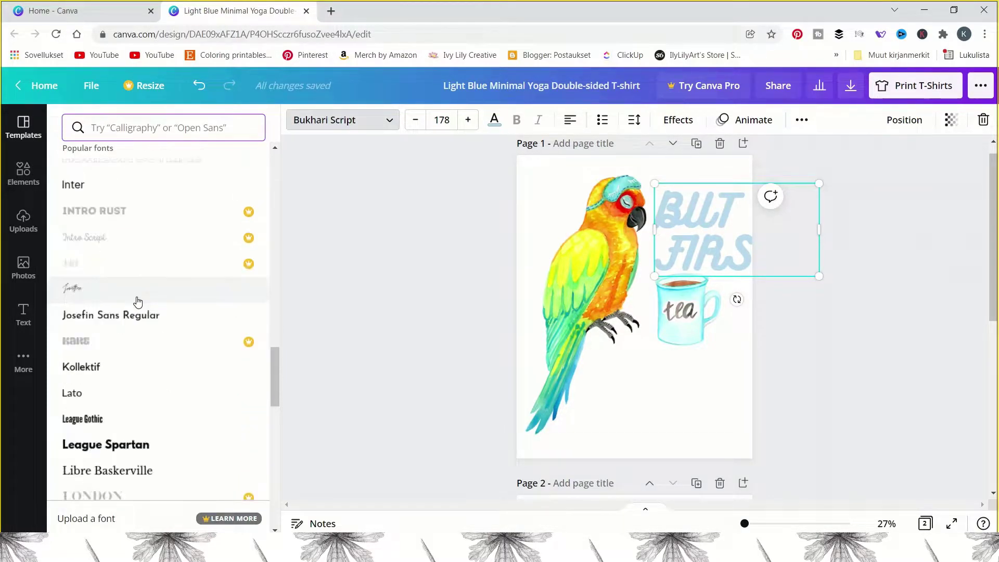
Try Josefin Sans Regular, then settle on League Gothic for the heading.
{"action": "left_click", "coordinate": [134, 316]}
{"action": "scroll", "coordinate": [134, 316], "scroll_direction": "down", "scroll_amount": 1}
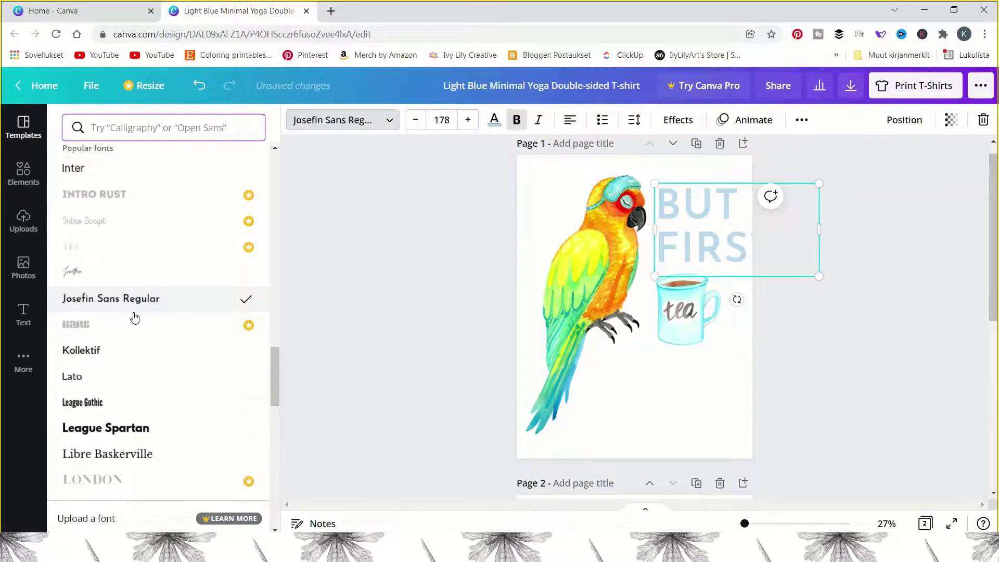
{"action": "scroll", "coordinate": [135, 316], "scroll_direction": "down", "scroll_amount": 4}
{"action": "scroll", "coordinate": [134, 316], "scroll_direction": "down", "scroll_amount": 3}
{"action": "scroll", "coordinate": [134, 316], "scroll_direction": "down", "scroll_amount": 1}
{"action": "scroll", "coordinate": [134, 317], "scroll_direction": "down", "scroll_amount": 3}
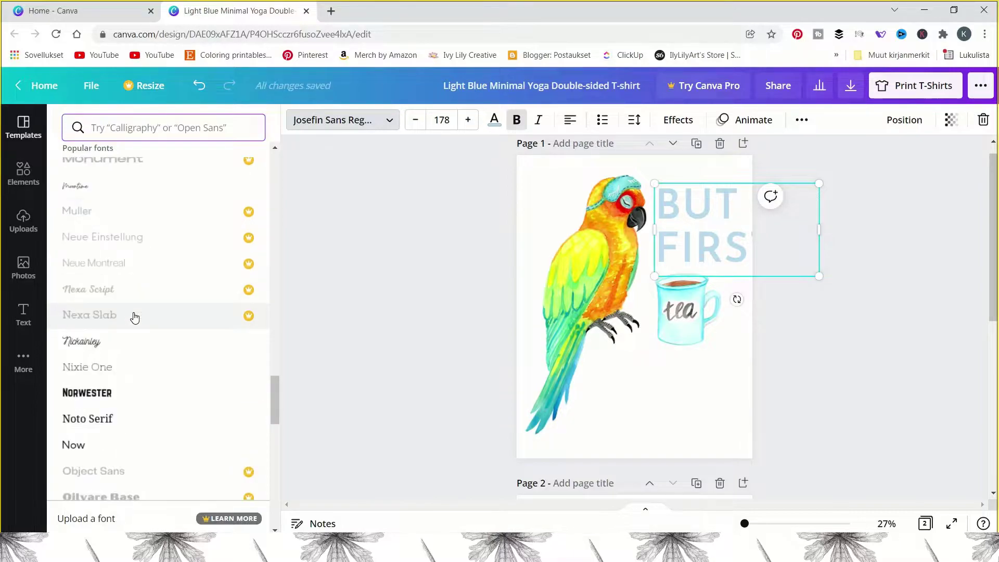
{"action": "left_click", "coordinate": [123, 339]}
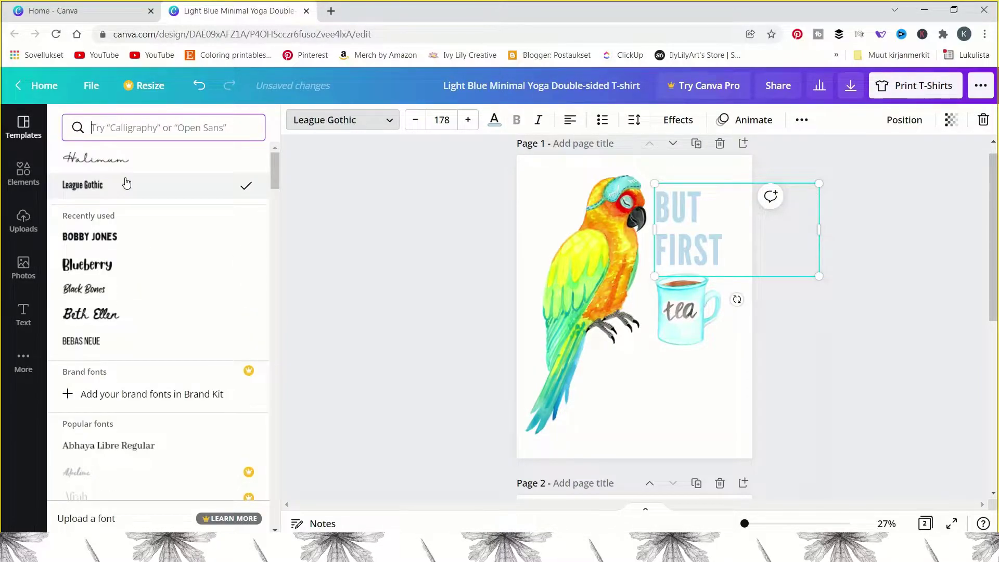
Browse the Text panel's font combination presets.
{"action": "left_click", "coordinate": [51, 296]}
{"action": "scroll", "coordinate": [156, 276], "scroll_direction": "down", "scroll_amount": 3}
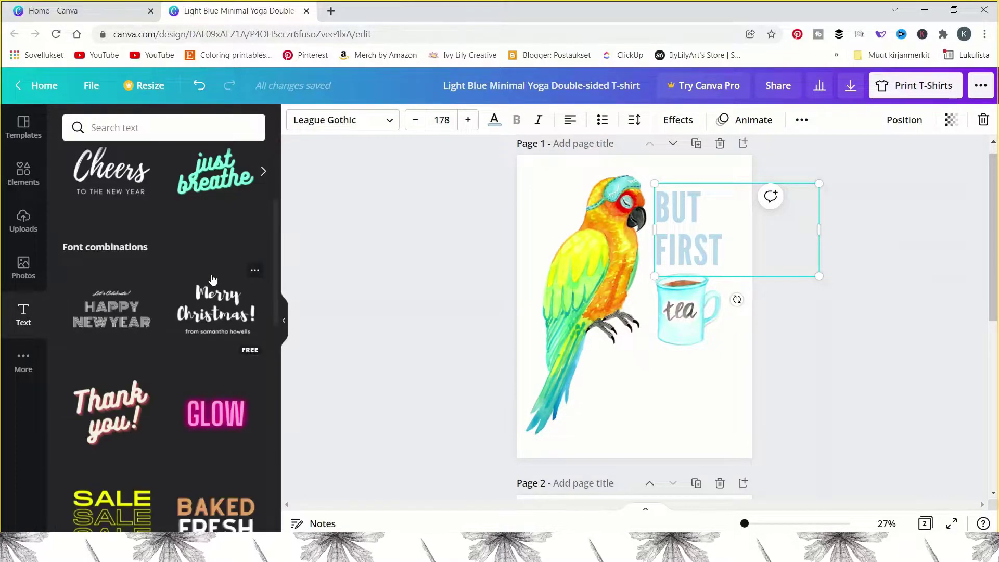
{"action": "scroll", "coordinate": [213, 280], "scroll_direction": "down", "scroll_amount": 3}
{"action": "scroll", "coordinate": [212, 280], "scroll_direction": "down", "scroll_amount": 1}
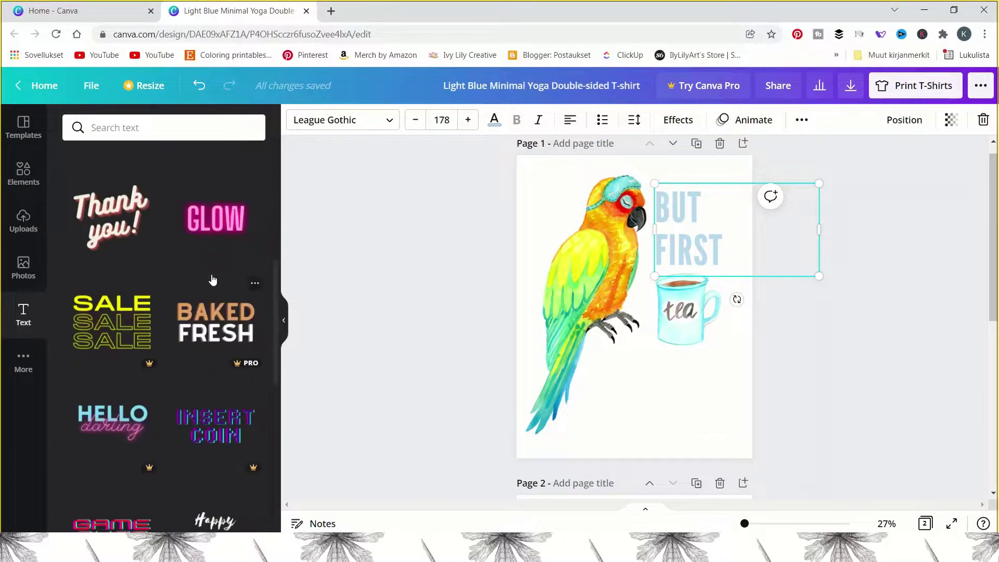
{"action": "scroll", "coordinate": [212, 279], "scroll_direction": "down", "scroll_amount": 3}
{"action": "scroll", "coordinate": [213, 279], "scroll_direction": "down", "scroll_amount": 3}
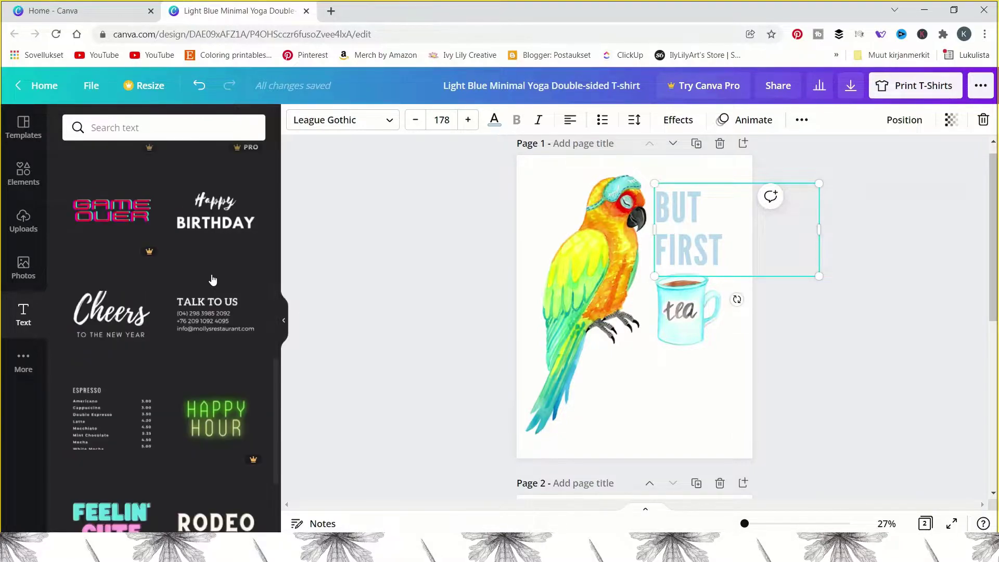
{"action": "scroll", "coordinate": [212, 280], "scroll_direction": "up", "scroll_amount": 1}
{"action": "scroll", "coordinate": [213, 279], "scroll_direction": "down", "scroll_amount": 1}
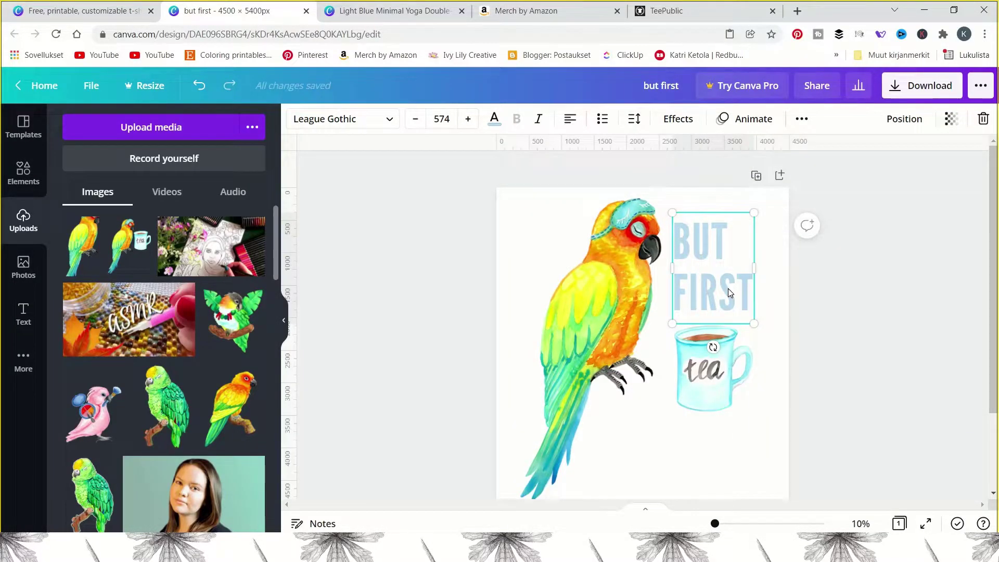
Try a darker colour and a photo colour on BUT FIRST, then undo back to light blue.
{"action": "left_click", "coordinate": [494, 118]}
{"action": "left_click", "coordinate": [215, 312]}
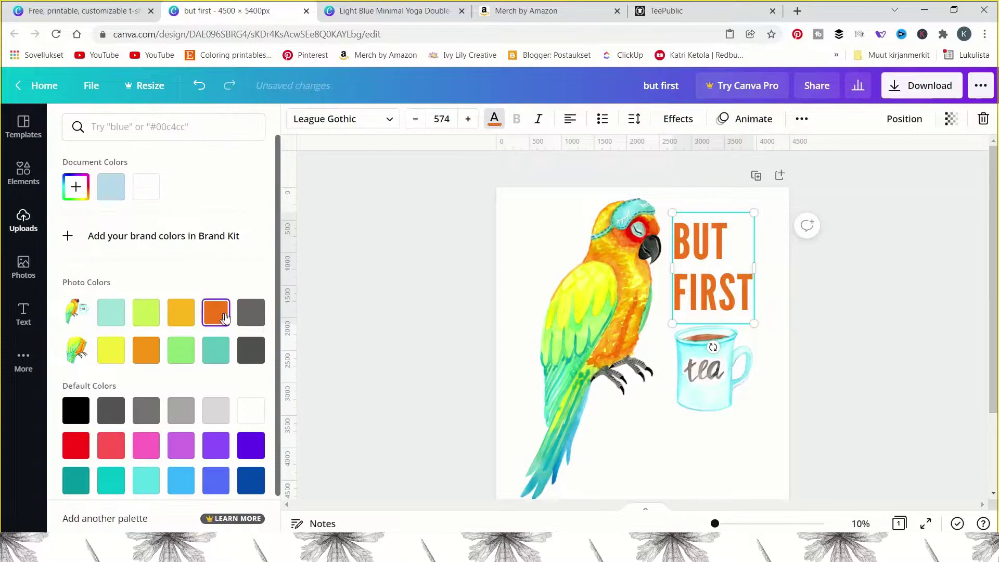
{"action": "left_click", "coordinate": [247, 353]}
{"action": "key", "text": "ctrl+z"}
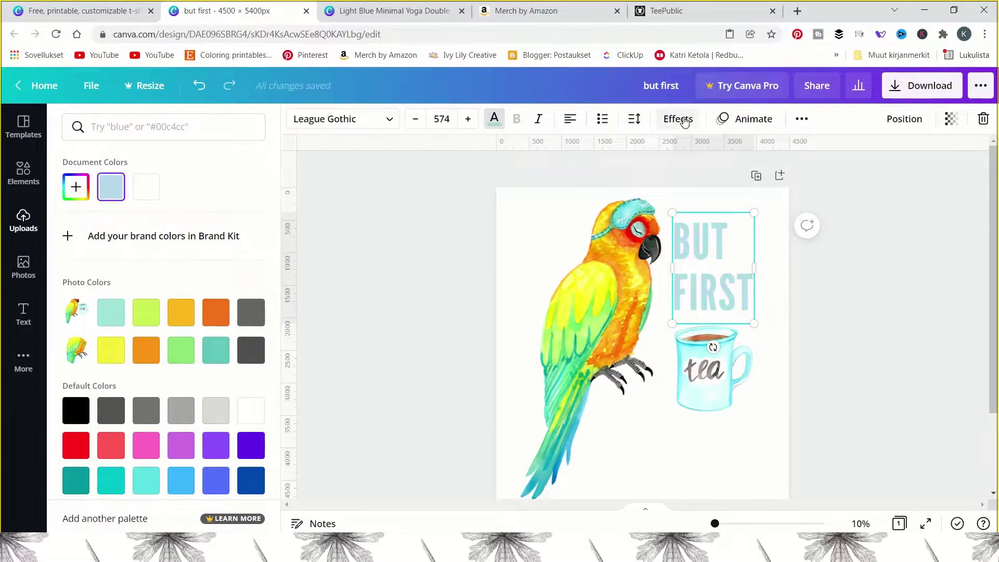
Try Shadow, Glitch and Background effects, remove them, and apply the Curve effect.
{"action": "left_click", "coordinate": [678, 119]}
{"action": "left_click", "coordinate": [165, 229]}
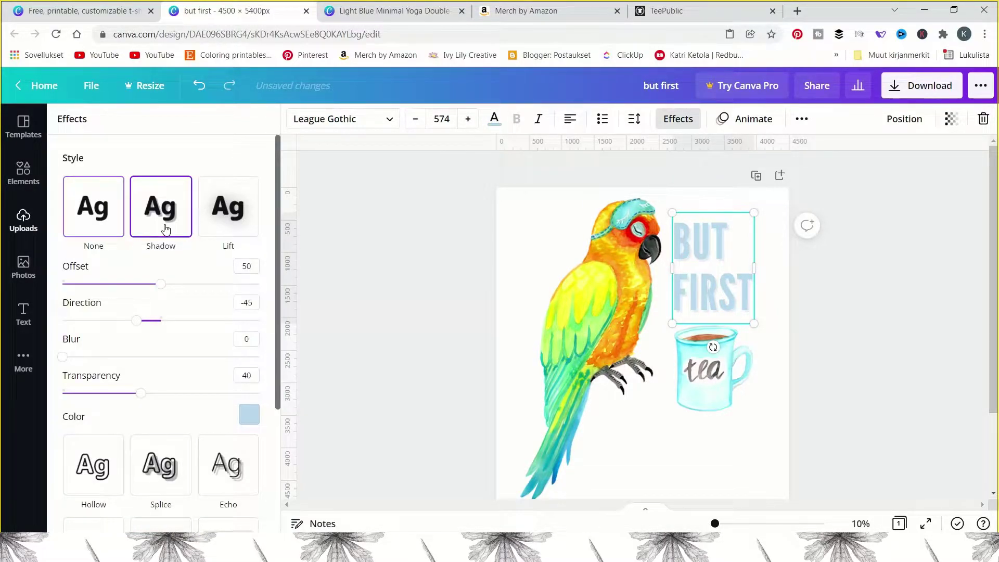
{"action": "left_click", "coordinate": [165, 228]}
{"action": "left_click", "coordinate": [124, 373]}
{"action": "left_click", "coordinate": [219, 377]}
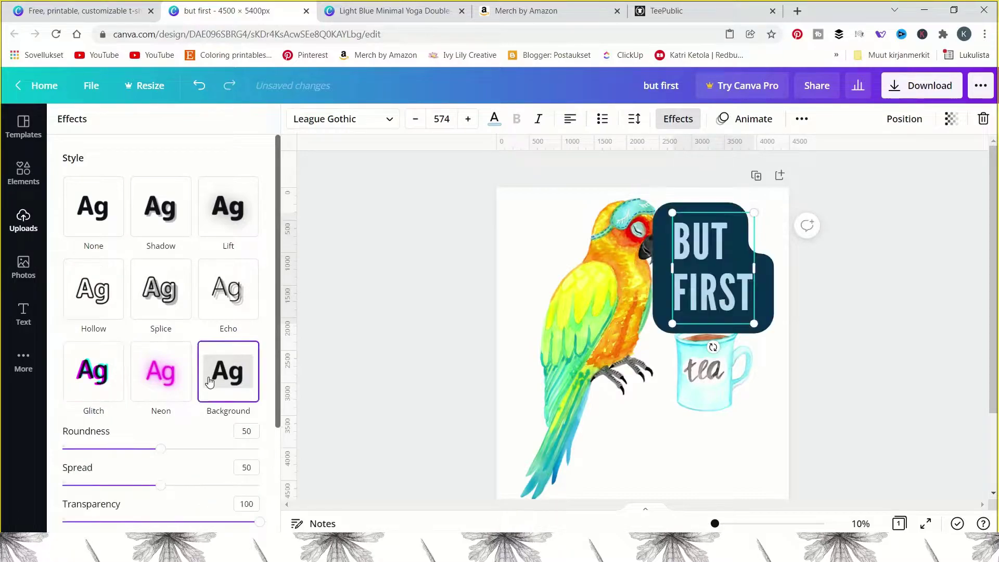
{"action": "left_click", "coordinate": [209, 383]}
{"action": "left_click", "coordinate": [160, 474]}
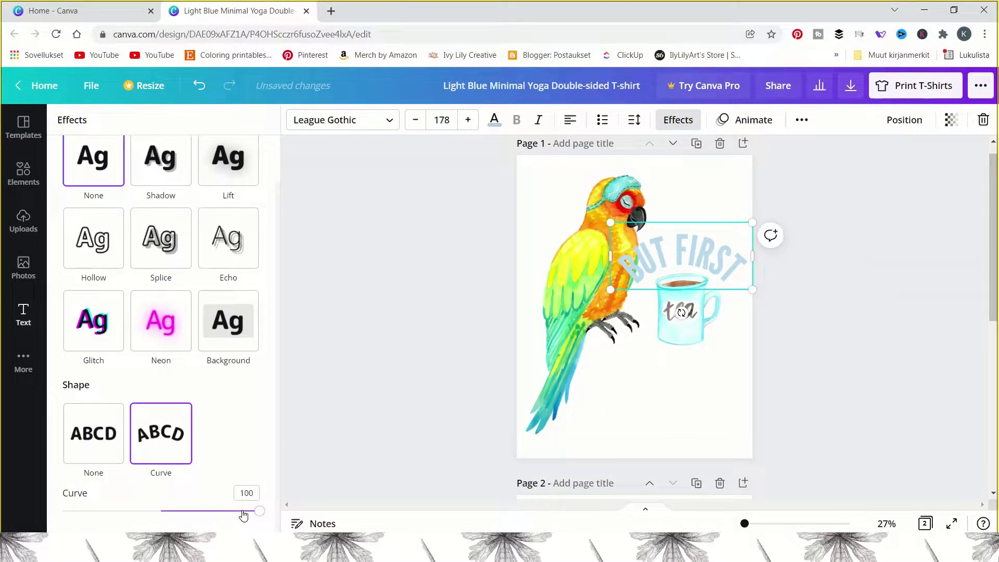
Flatten the curve and move the BUT FIRST text above the tea mug.
{"action": "mouse_move", "coordinate": [243, 515]}
{"action": "left_mouse_down"}
{"action": "mouse_move", "coordinate": [40, 500]}
{"action": "mouse_move", "coordinate": [292, 530]}
{"action": "left_mouse_up"}
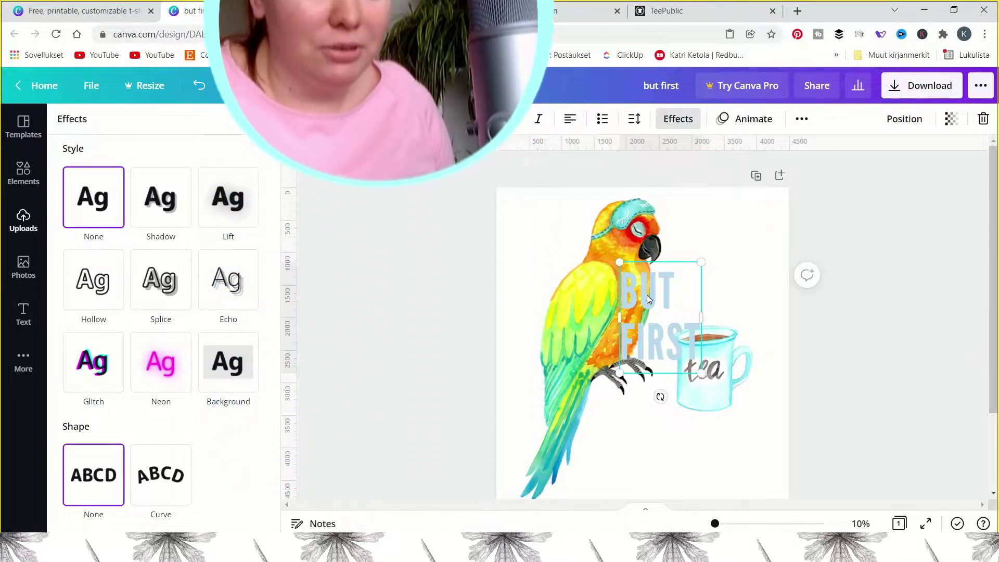
{"action": "left_click_drag", "start_coordinate": [647, 294], "coordinate": [698, 237]}
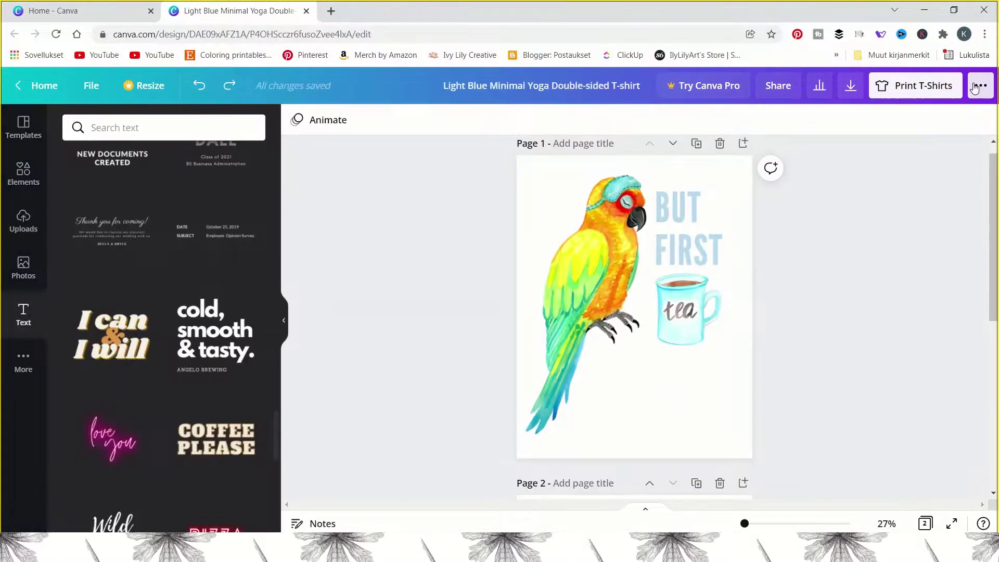
Limit the PNG download to Page 1 only, confirm, and close the download panel.
{"action": "left_click", "coordinate": [979, 86]}
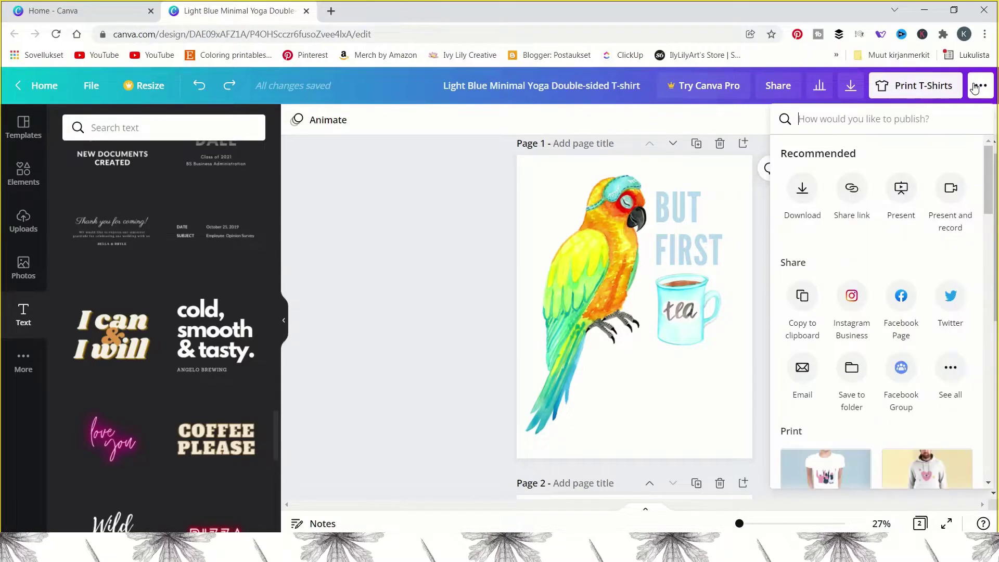
{"action": "left_click", "coordinate": [801, 190]}
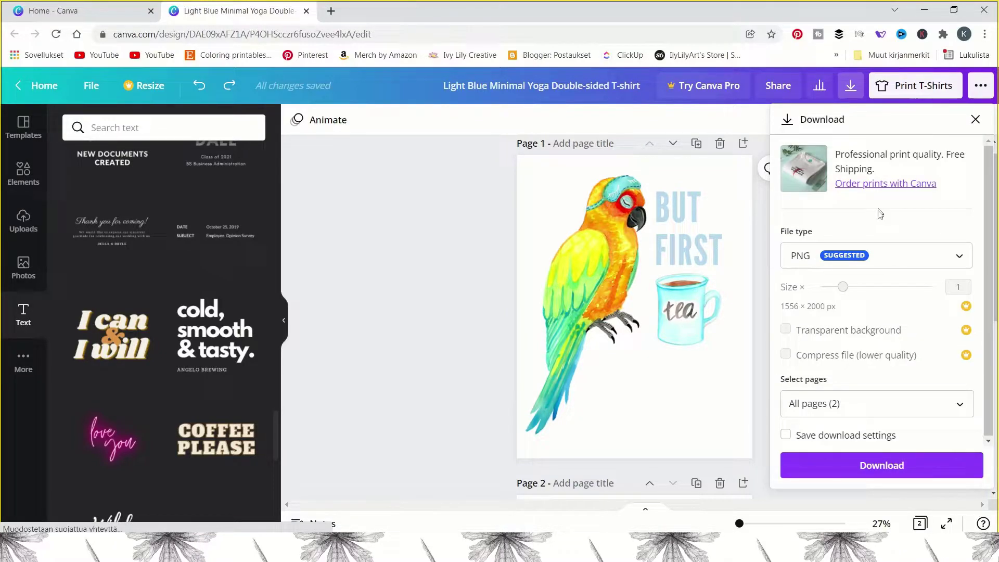
{"action": "left_click", "coordinate": [909, 404]}
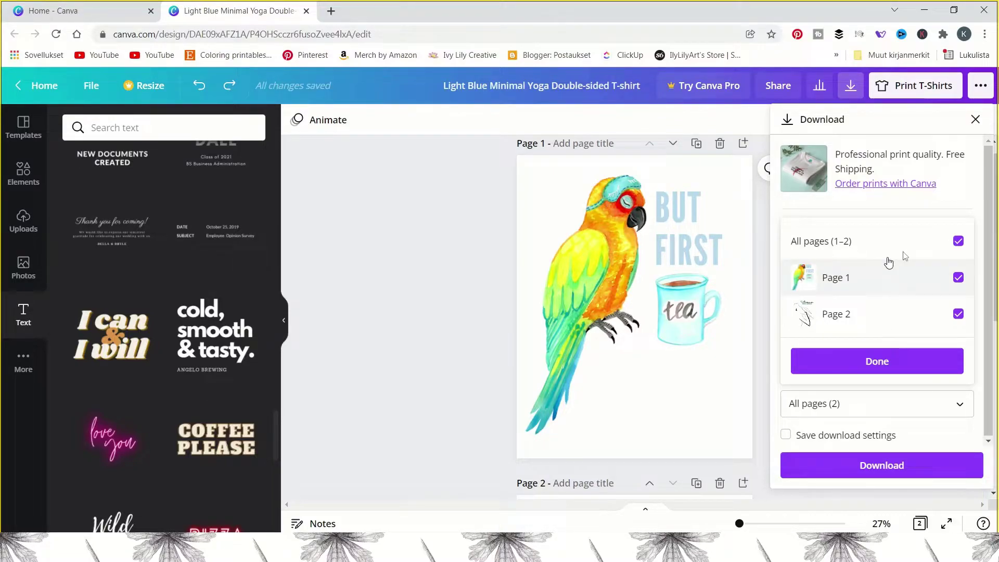
{"action": "left_click", "coordinate": [895, 313]}
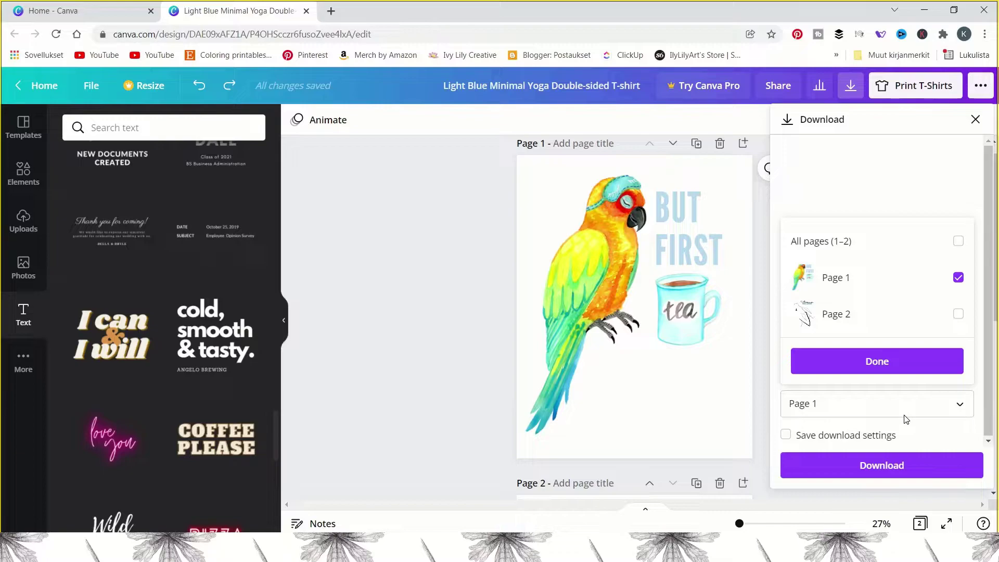
{"action": "left_click", "coordinate": [905, 419]}
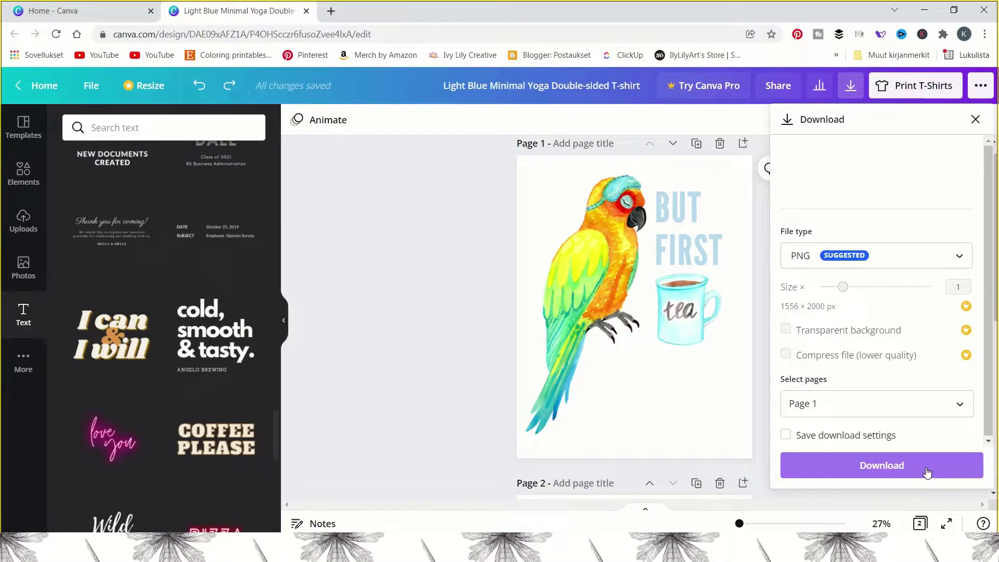
{"action": "left_click", "coordinate": [465, 196]}
Create a 4500 × 5400 px custom-size design and right-click the original artwork.
{"action": "left_click", "coordinate": [72, 18]}
{"action": "left_click", "coordinate": [918, 156]}
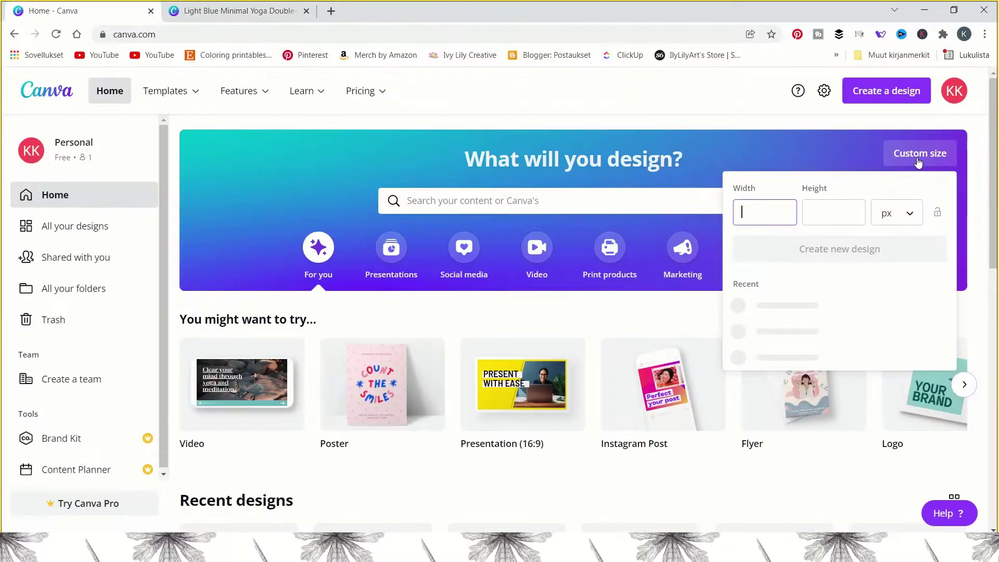
{"action": "type", "text": "45"}
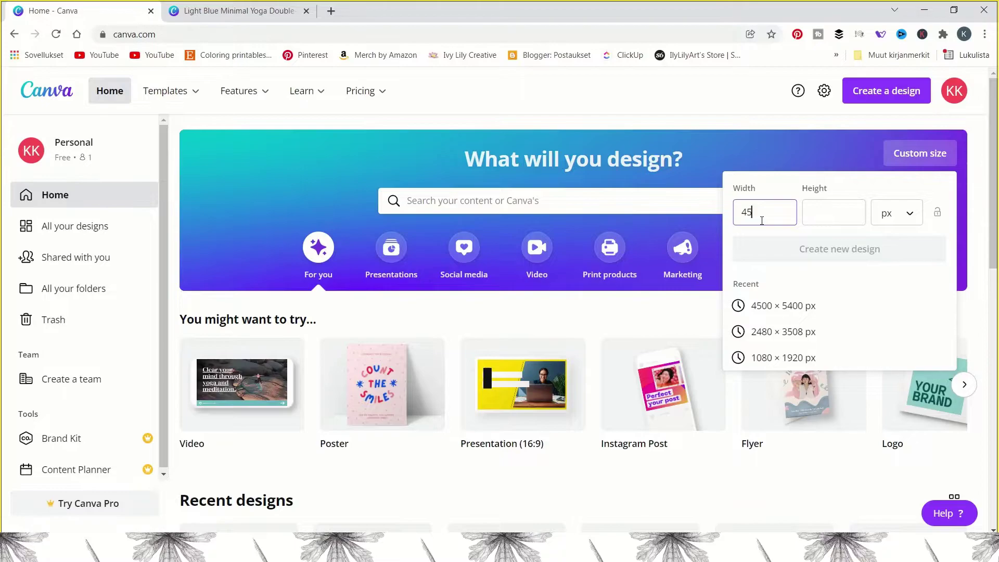
{"action": "type", "text": "00"}
{"action": "left_click", "coordinate": [832, 212]}
{"action": "type", "text": "5400"}
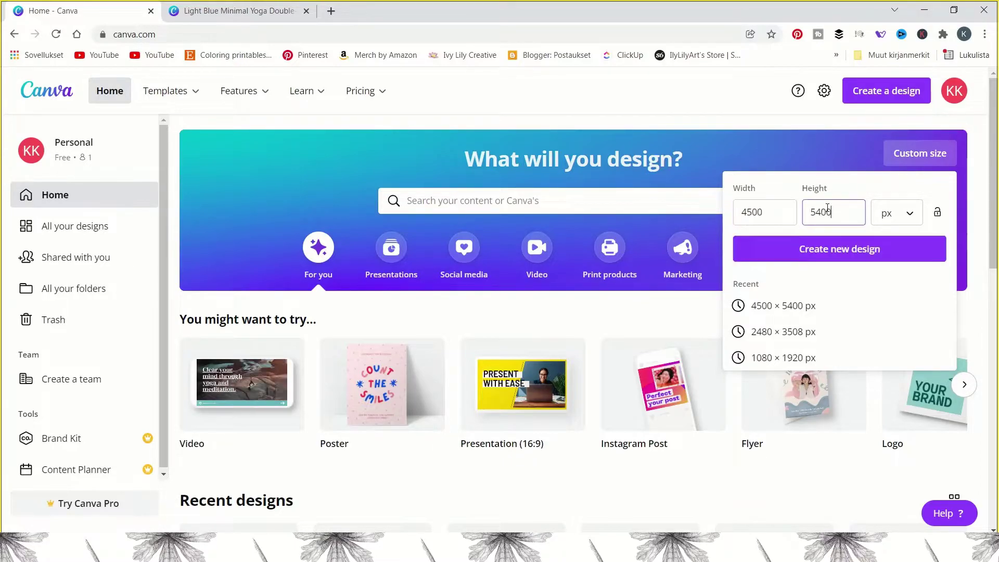
{"action": "left_click", "coordinate": [859, 250]}
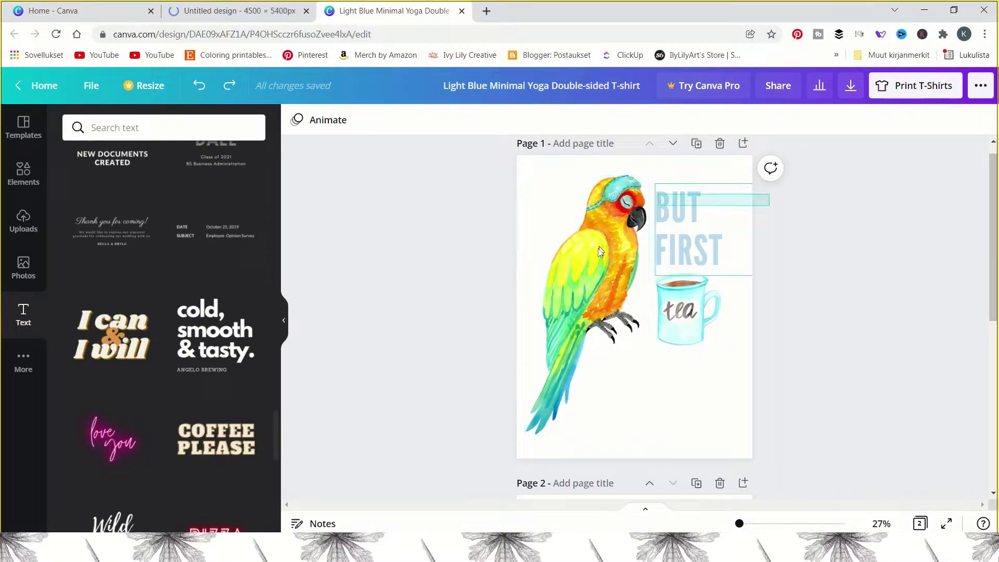
{"action": "right_click", "coordinate": [556, 272]}
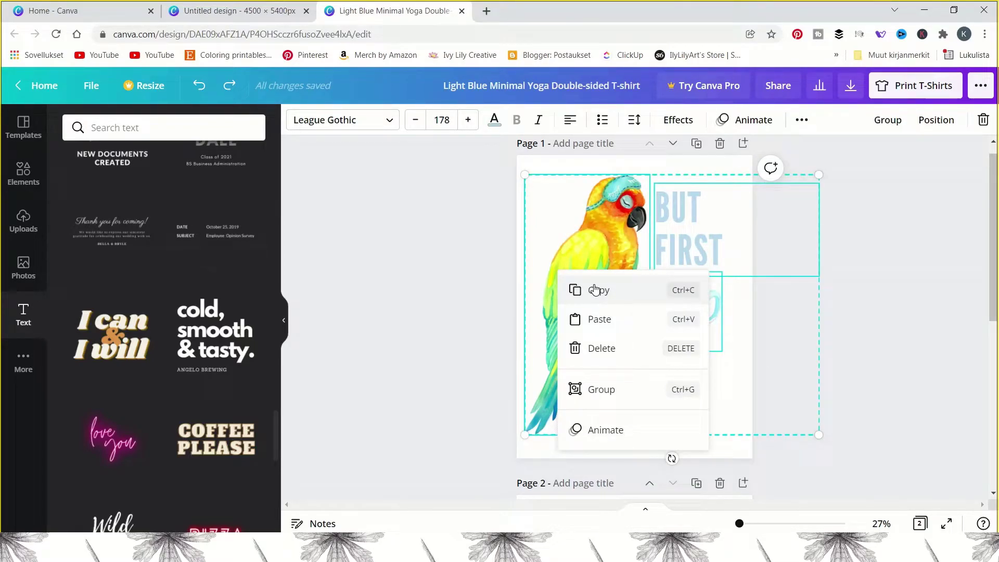
Copy the parrot, text and mug into the new design and enlarge them to fill the page.
{"action": "left_click", "coordinate": [596, 290]}
{"action": "key", "text": "ctrl+shift+Tab"}
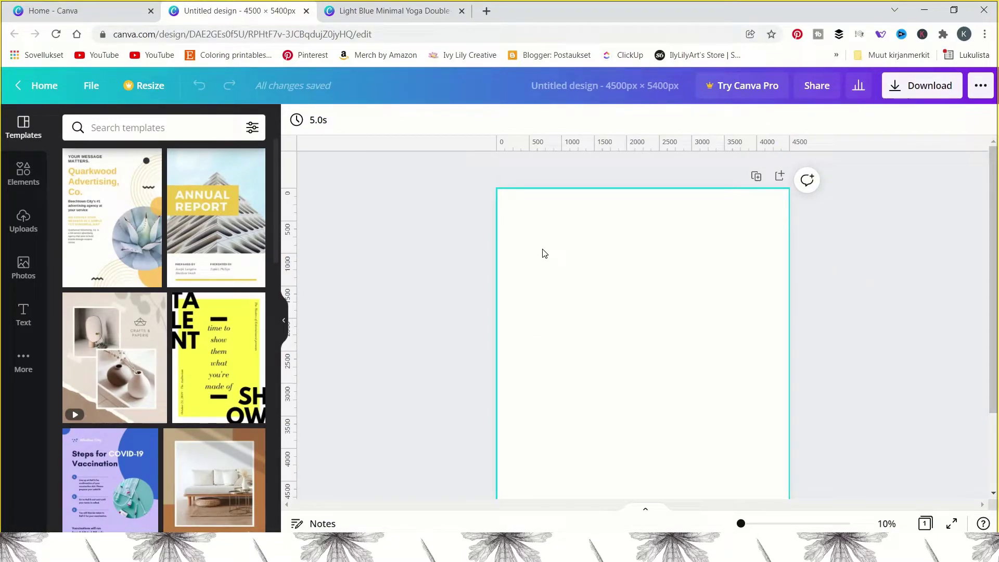
{"action": "key", "text": "ctrl+v"}
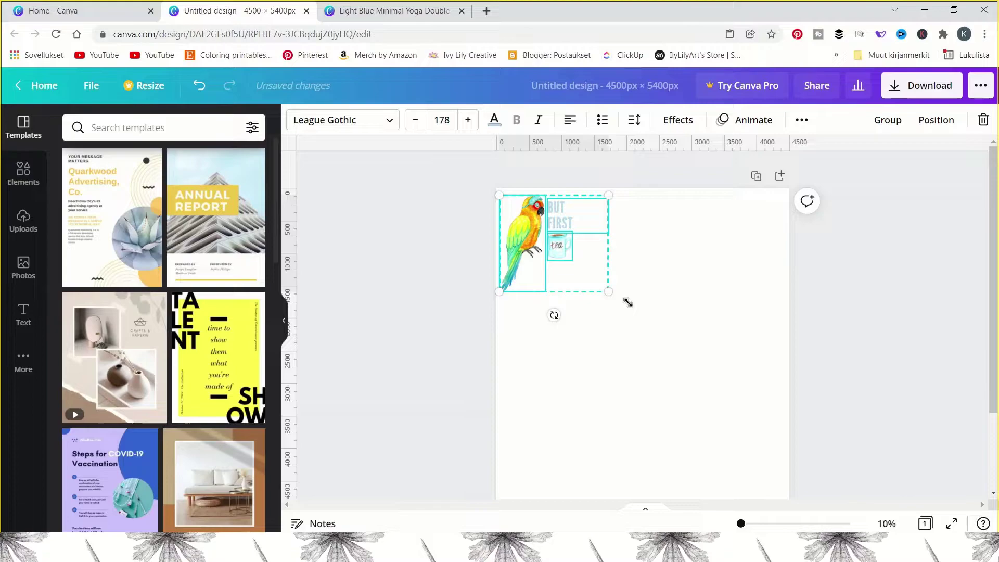
{"action": "left_click_drag", "start_coordinate": [628, 303], "coordinate": [943, 522]}
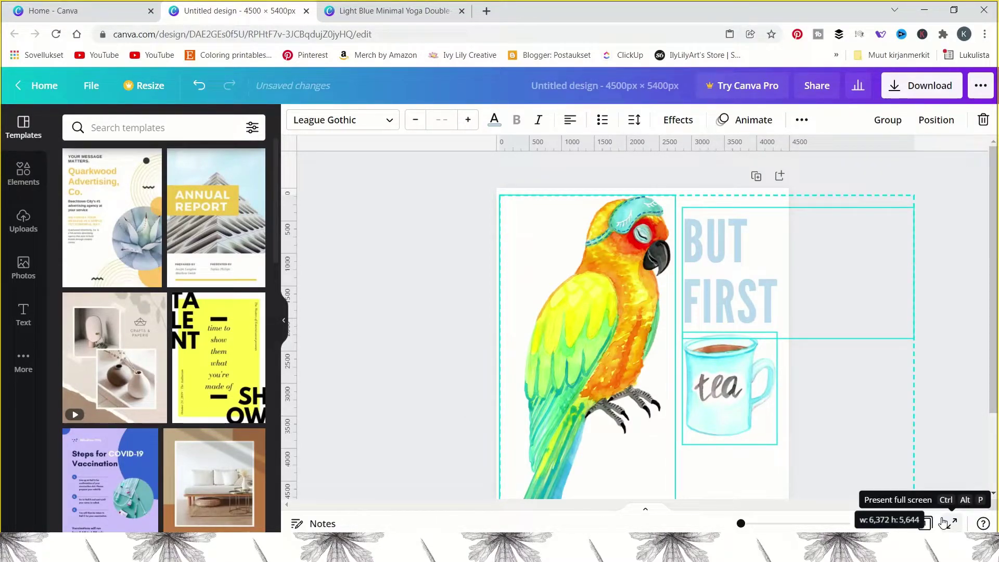
{"action": "left_click_drag", "start_coordinate": [943, 522], "coordinate": [887, 429]}
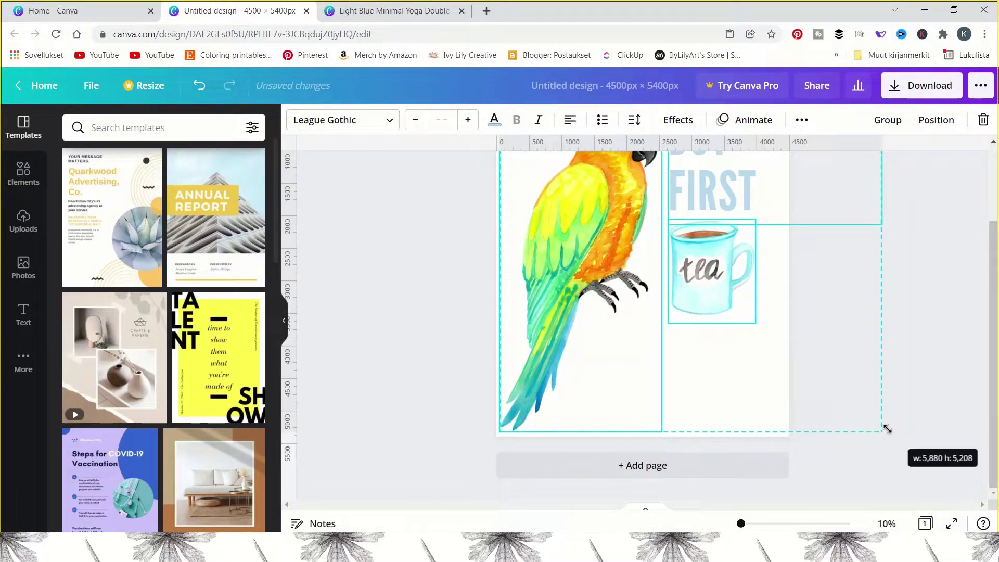
{"action": "left_click", "coordinate": [473, 228]}
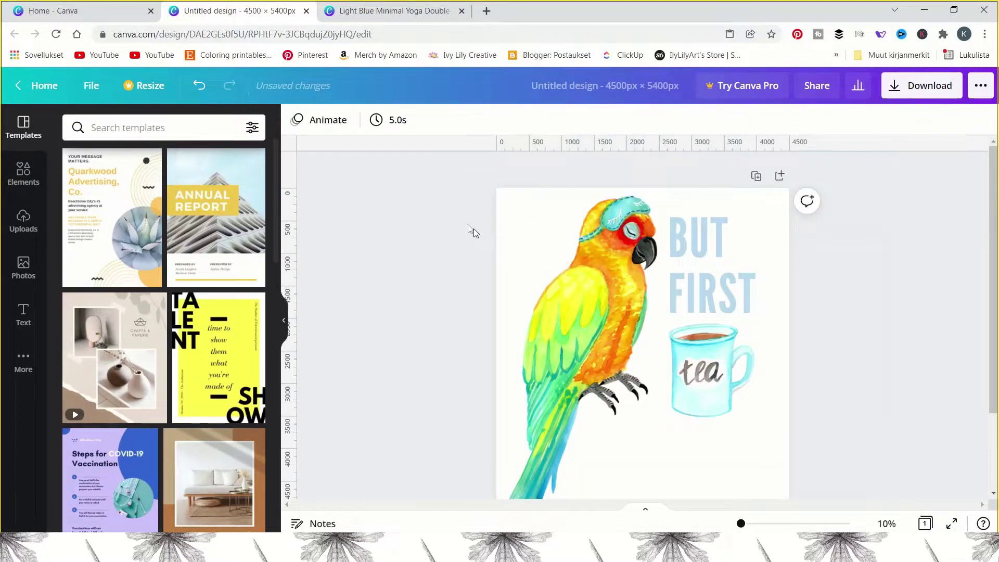
Nudge the BUT FIRST and mug group slightly right, then deselect it.
{"action": "scroll", "coordinate": [624, 312], "scroll_direction": "down", "scroll_amount": 2}
{"action": "left_click_drag", "start_coordinate": [709, 311], "coordinate": [716, 300]}
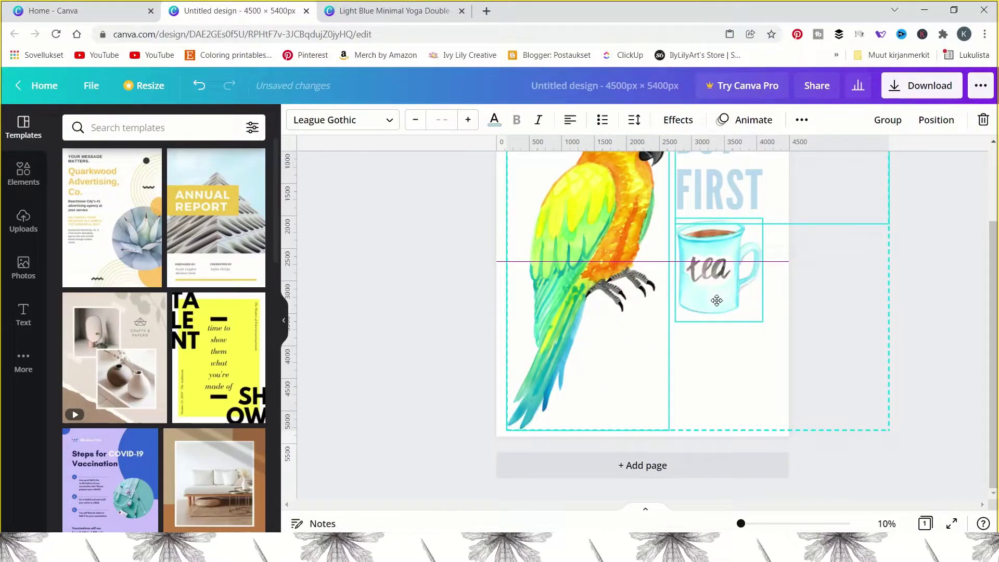
{"action": "left_click_drag", "start_coordinate": [716, 300], "coordinate": [720, 300]}
{"action": "scroll", "coordinate": [468, 312], "scroll_direction": "up", "scroll_amount": 2}
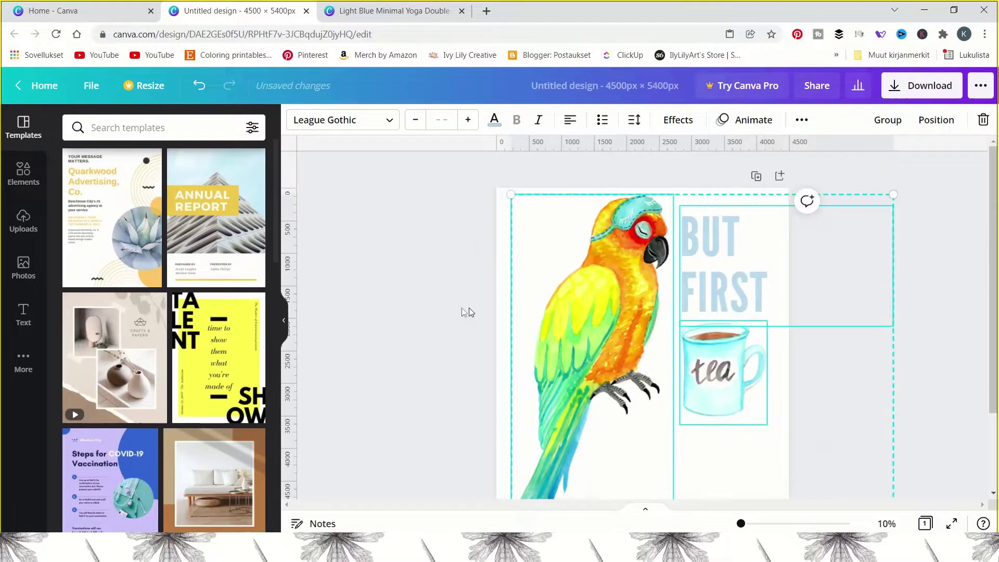
{"action": "left_click", "coordinate": [468, 312]}
{"action": "scroll", "coordinate": [721, 317], "scroll_direction": "down", "scroll_amount": 2}
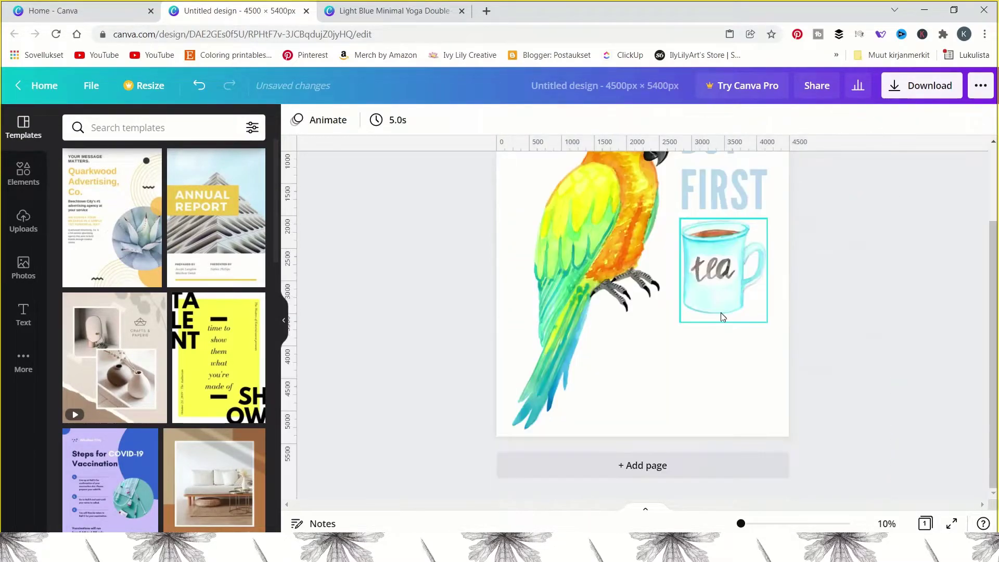
{"action": "scroll", "coordinate": [721, 316], "scroll_direction": "up", "scroll_amount": 2}
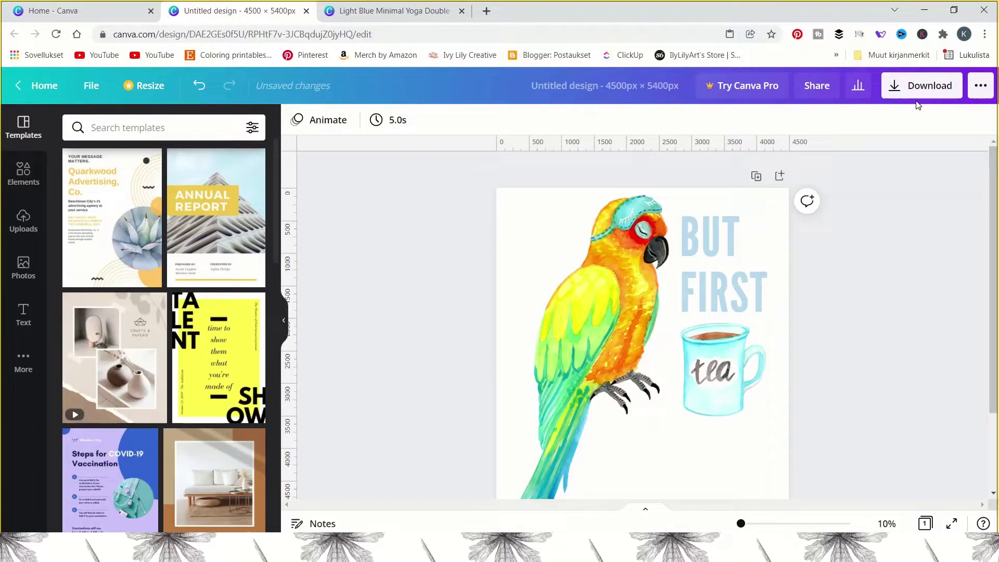
Start the PNG download of the parrot, BUT FIRST and tea mug design.
{"action": "left_click", "coordinate": [917, 95]}
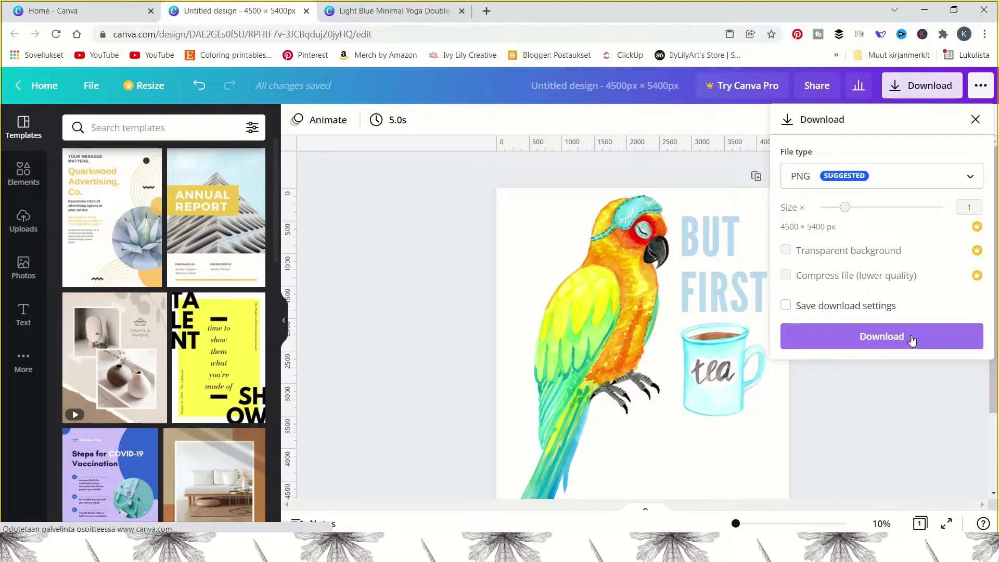
{"action": "left_click", "coordinate": [911, 339]}
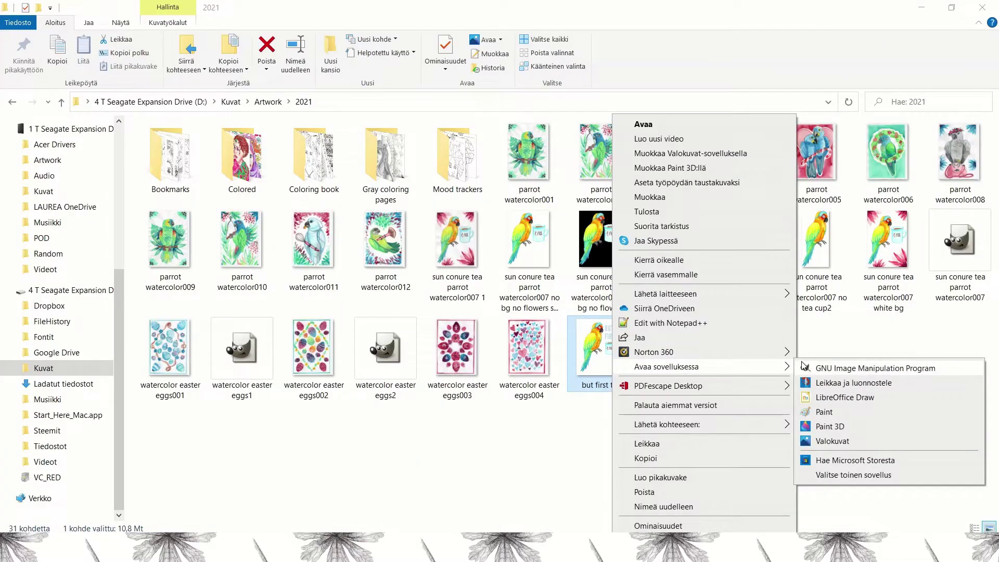
Open the PNG in GIMP, fuzzy-select the white background and paint over the headband gap.
{"action": "left_click", "coordinate": [879, 367]}
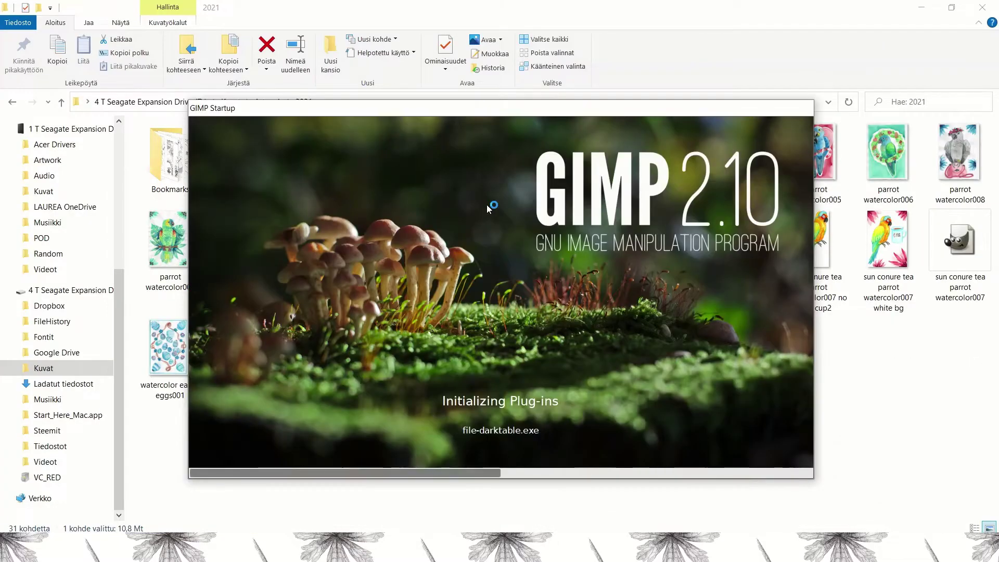
{"action": "left_click", "coordinate": [129, 24]}
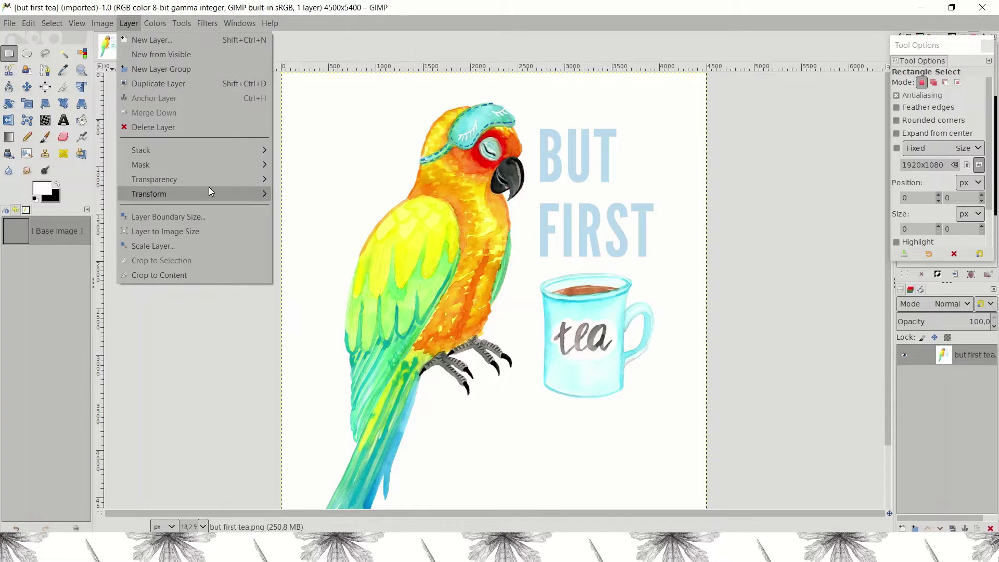
{"action": "left_click", "coordinate": [64, 54]}
{"action": "left_click", "coordinate": [654, 147]}
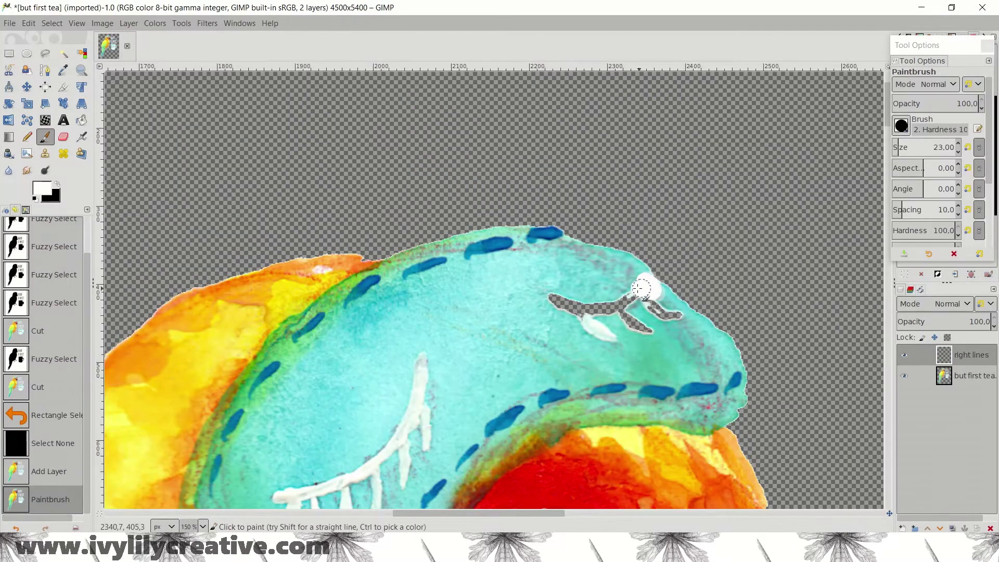
{"action": "mouse_move", "coordinate": [640, 289]}
{"action": "left_mouse_down"}
{"action": "mouse_move", "coordinate": [554, 307]}
{"action": "mouse_move", "coordinate": [676, 312]}
{"action": "left_mouse_up"}
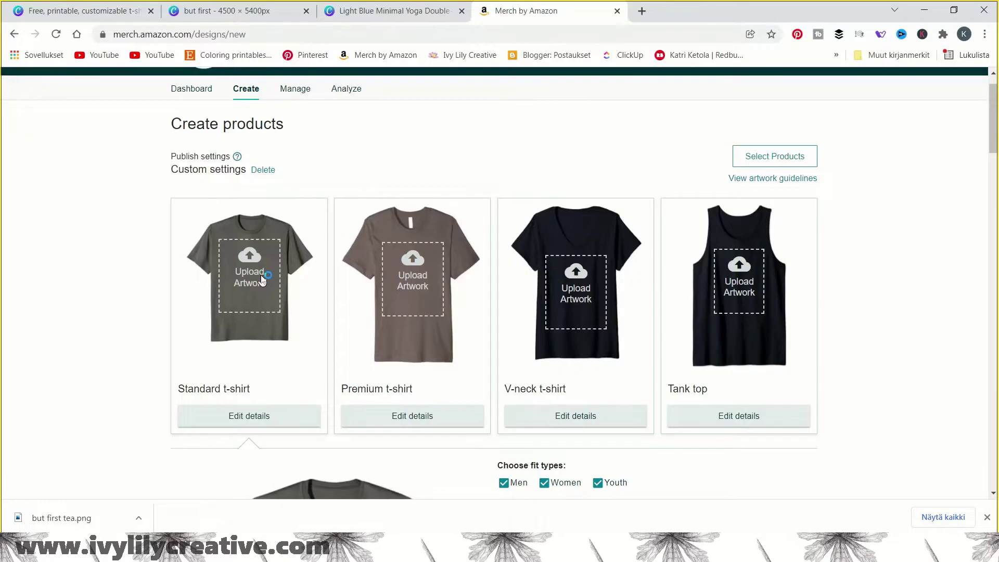
{"action": "left_click", "coordinate": [504, 499]}
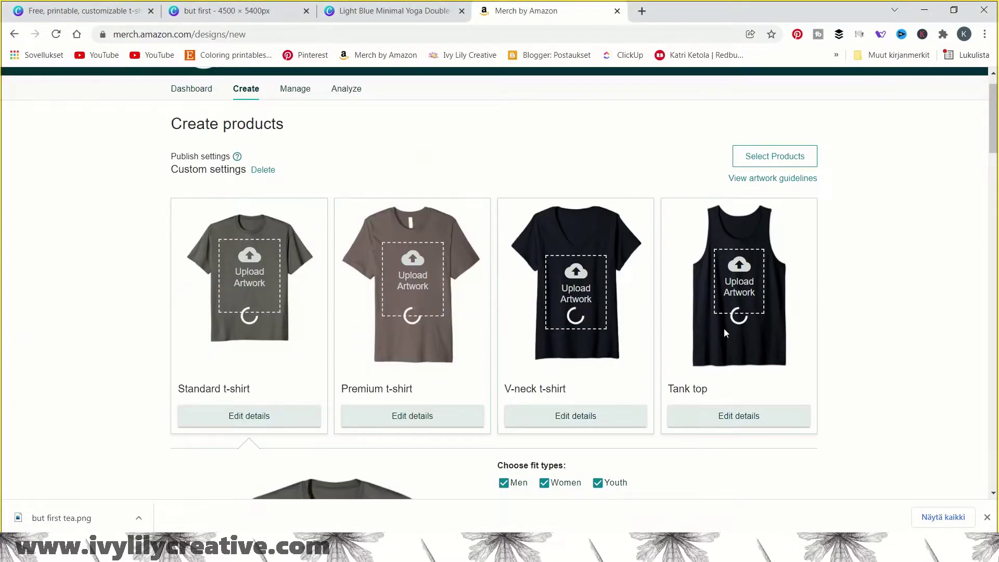
{"action": "scroll", "coordinate": [832, 390], "scroll_direction": "down", "scroll_amount": 5}
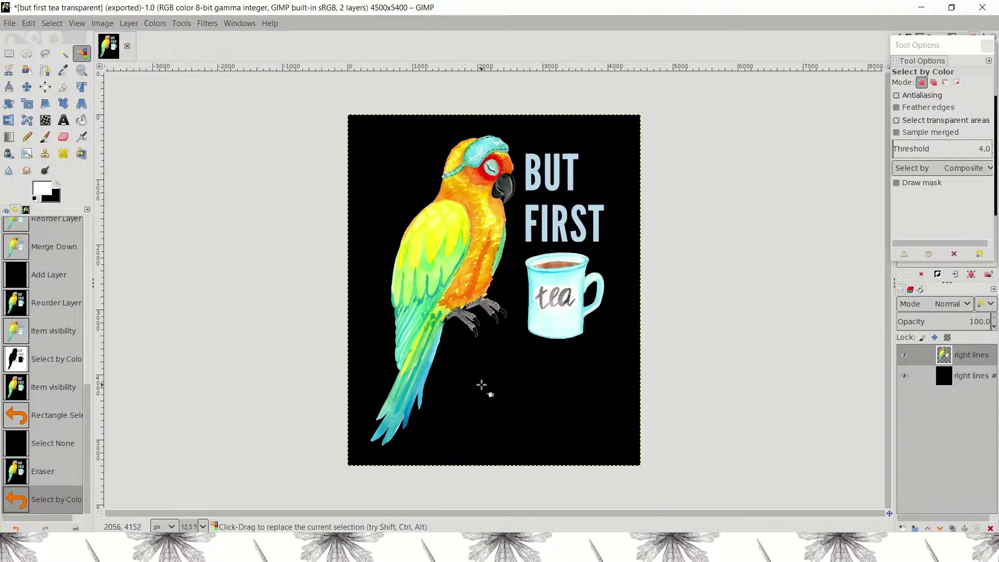
Invert the selection onto the artwork and grow it outward.
{"action": "left_click", "coordinate": [52, 23]}
{"action": "left_click", "coordinate": [57, 70]}
{"action": "left_click", "coordinate": [57, 193]}
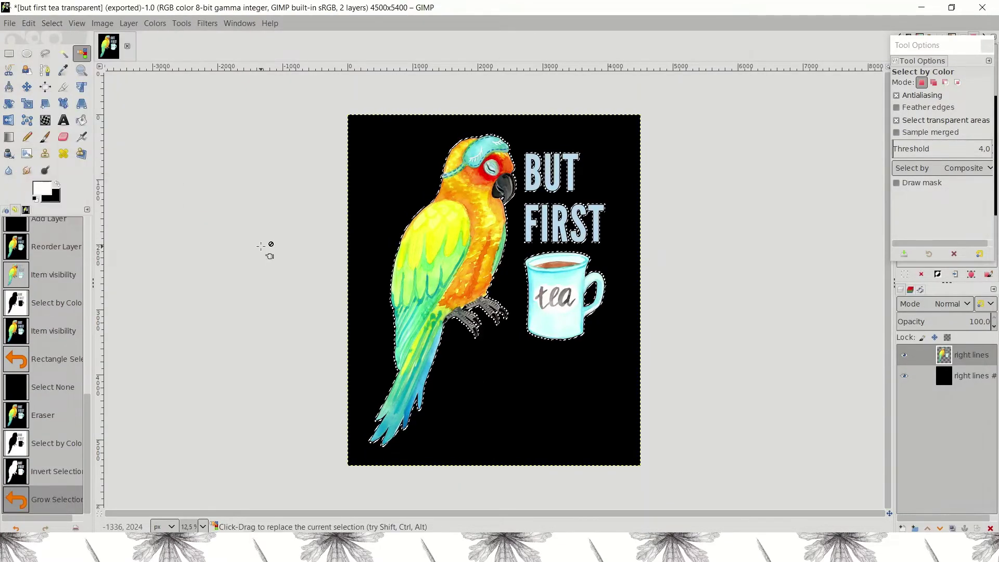
{"action": "scroll", "coordinate": [261, 245], "scroll_direction": "up", "scroll_amount": 1}
Paint the grown selection white on a new layer and move that layer below the artwork.
{"action": "right_click", "coordinate": [950, 360]}
{"action": "left_click", "coordinate": [874, 90]}
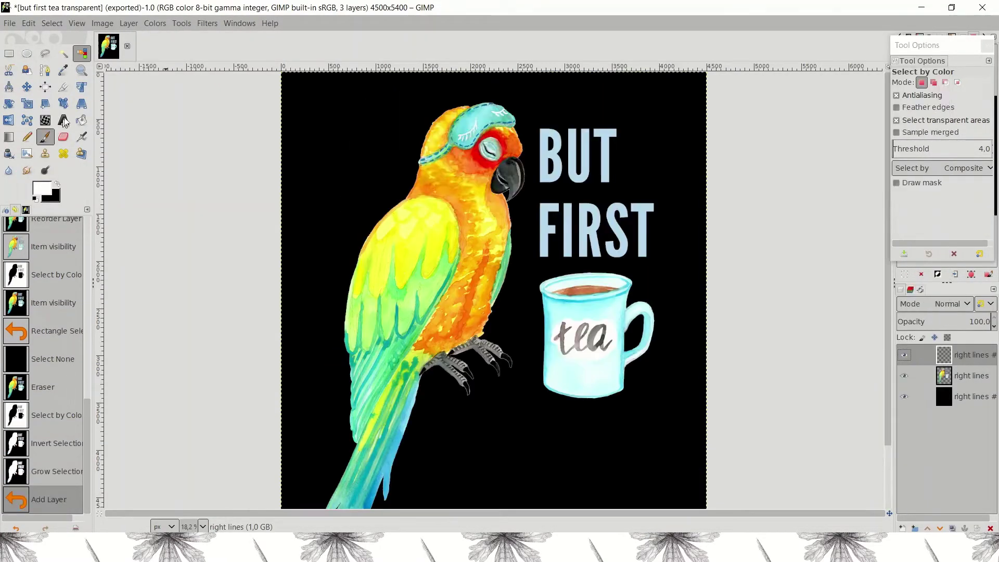
{"action": "left_click", "coordinate": [45, 136]}
{"action": "left_click_drag", "start_coordinate": [455, 110], "coordinate": [333, 476]}
{"action": "scroll", "coordinate": [333, 475], "scroll_direction": "down", "scroll_amount": 3}
{"action": "mouse_move", "coordinate": [359, 364]}
{"action": "left_mouse_down"}
{"action": "mouse_move", "coordinate": [350, 467]}
{"action": "mouse_move", "coordinate": [489, 276]}
{"action": "mouse_move", "coordinate": [516, 97]}
{"action": "left_mouse_up"}
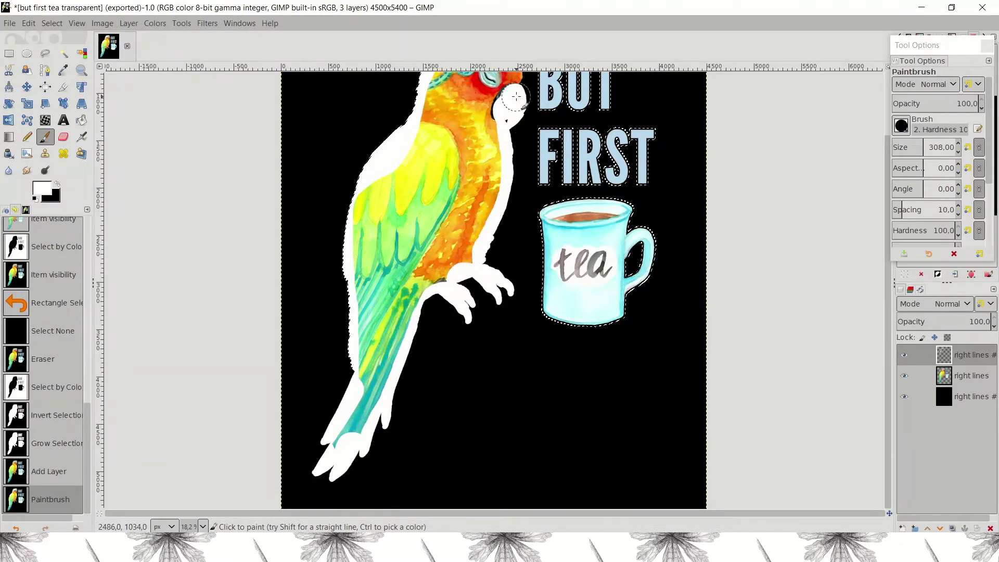
{"action": "scroll", "coordinate": [516, 96], "scroll_direction": "up", "scroll_amount": 3}
{"action": "left_click", "coordinate": [940, 528]}
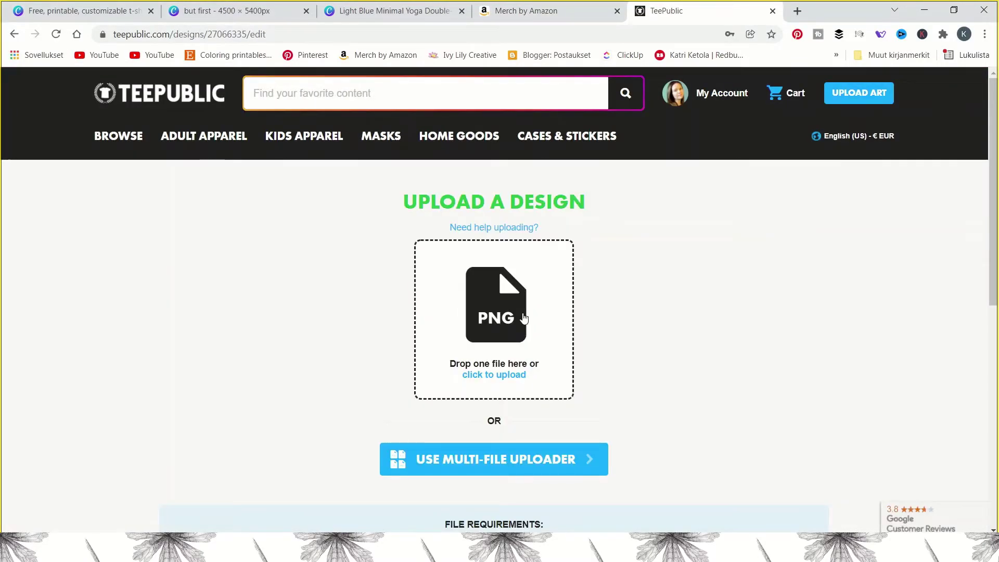
Upload the transparent outlined parrot PNG design to TeePublic.
{"action": "left_click", "coordinate": [524, 318]}
{"action": "left_click", "coordinate": [501, 183]}
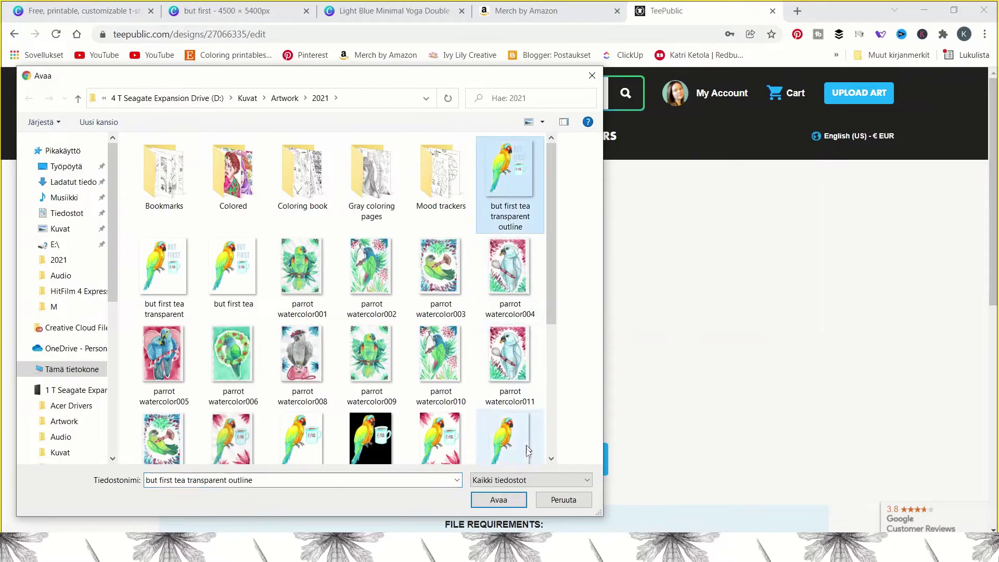
{"action": "left_click", "coordinate": [509, 498]}
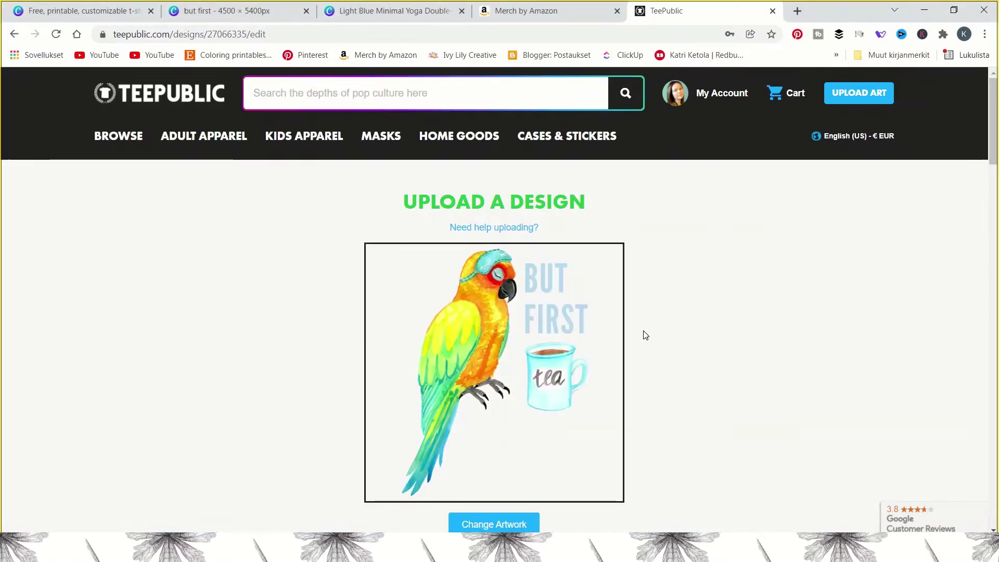
Set the T-Shirt default colour to Black and the Baseball Tee to Black/White.
{"action": "scroll", "coordinate": [645, 335], "scroll_direction": "down", "scroll_amount": 7}
{"action": "scroll", "coordinate": [778, 390], "scroll_direction": "down", "scroll_amount": 8}
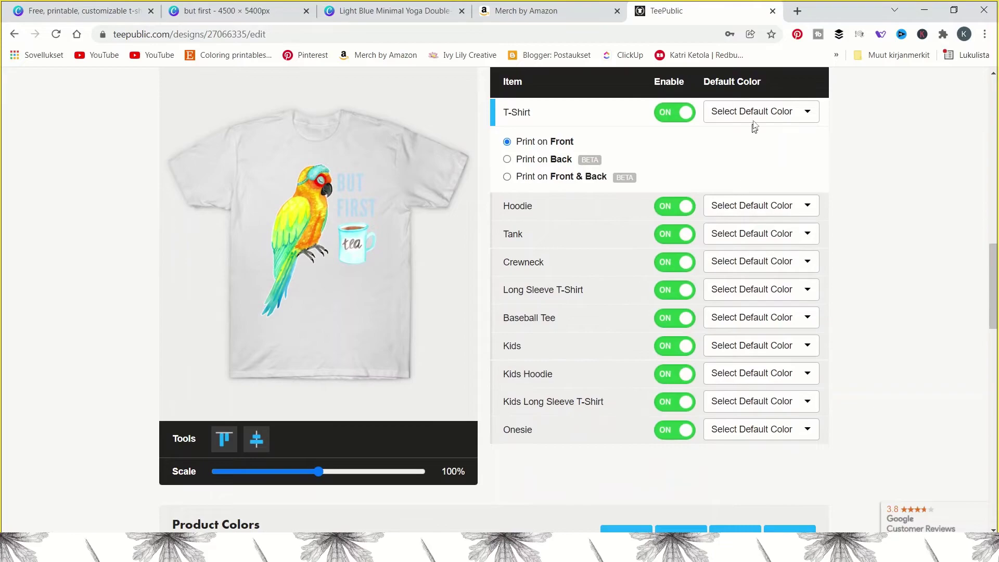
{"action": "left_click", "coordinate": [754, 116]}
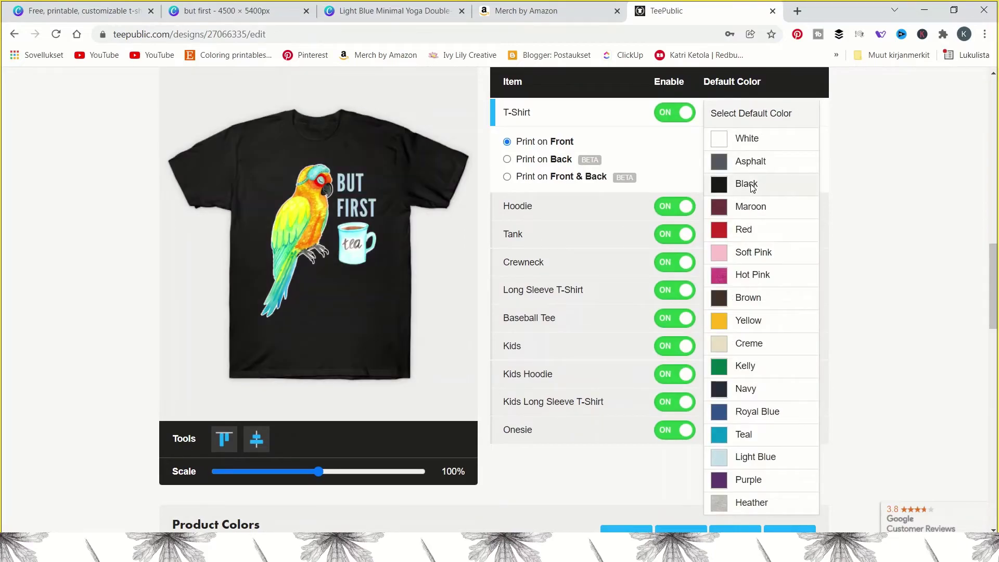
{"action": "key", "text": "Return"}
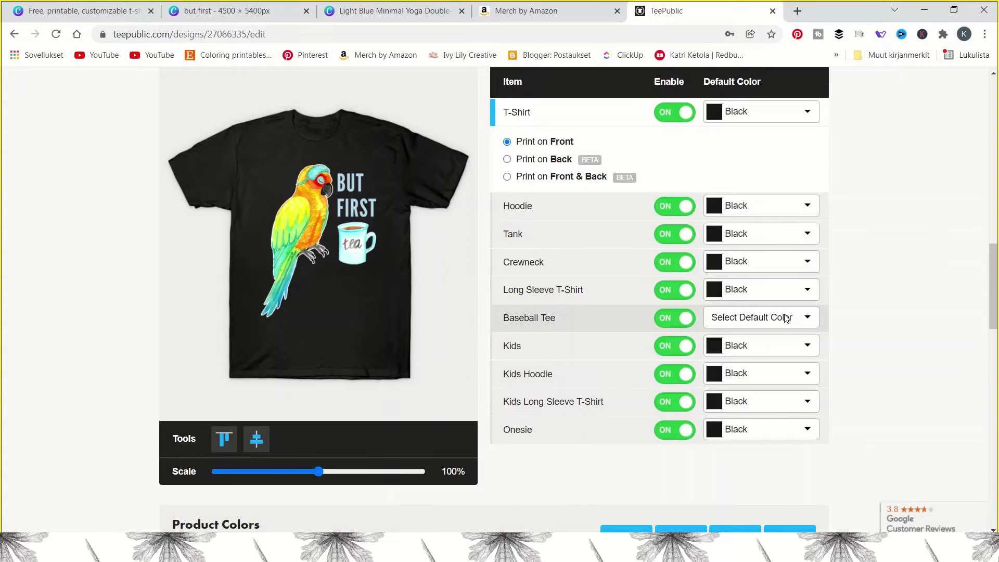
{"action": "left_click", "coordinate": [785, 319]}
{"action": "left_click", "coordinate": [763, 345]}
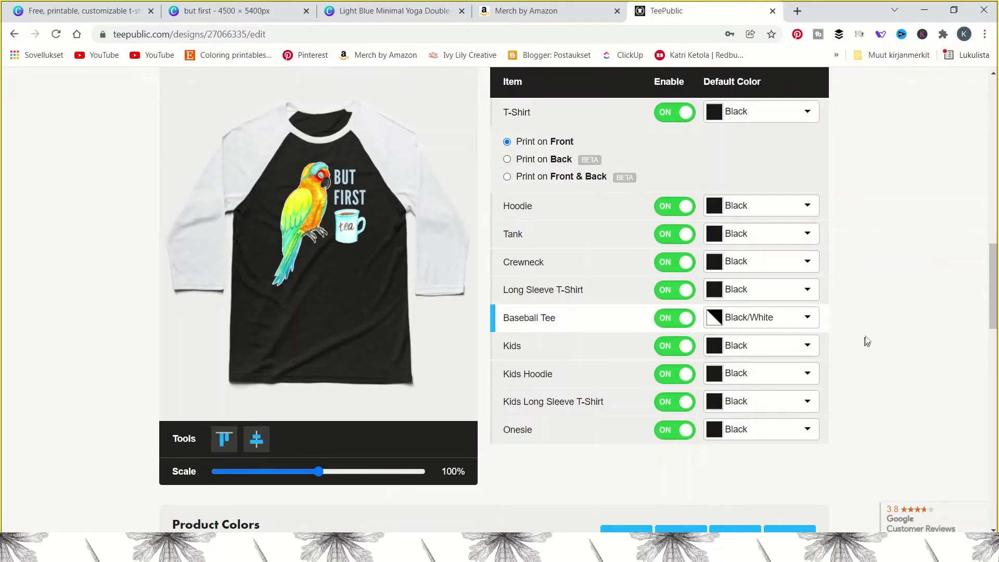
{"action": "scroll", "coordinate": [863, 333], "scroll_direction": "down", "scroll_amount": 8}
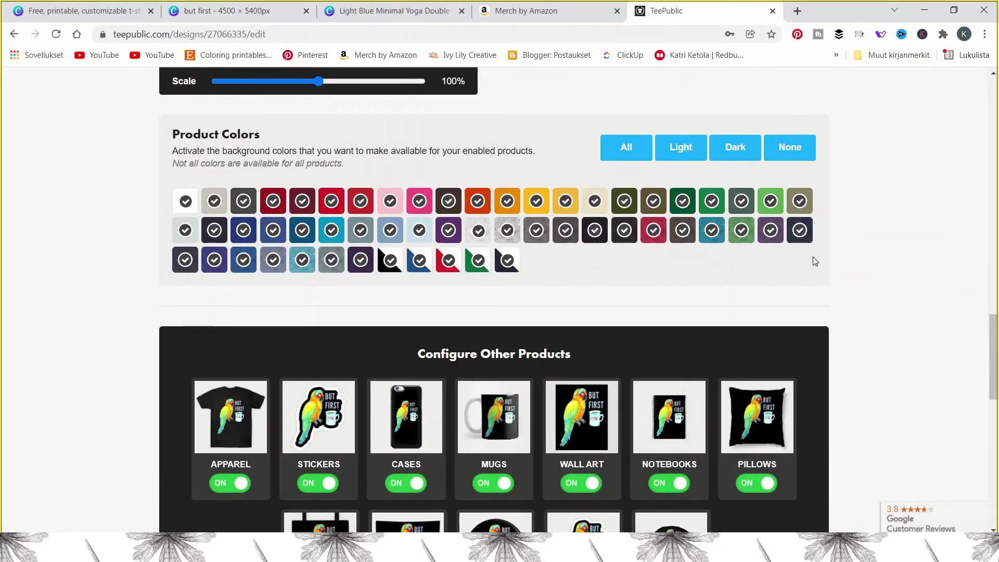
Limit product colours to Dark and set the sticker layout to die-cut design only.
{"action": "left_click", "coordinate": [733, 155]}
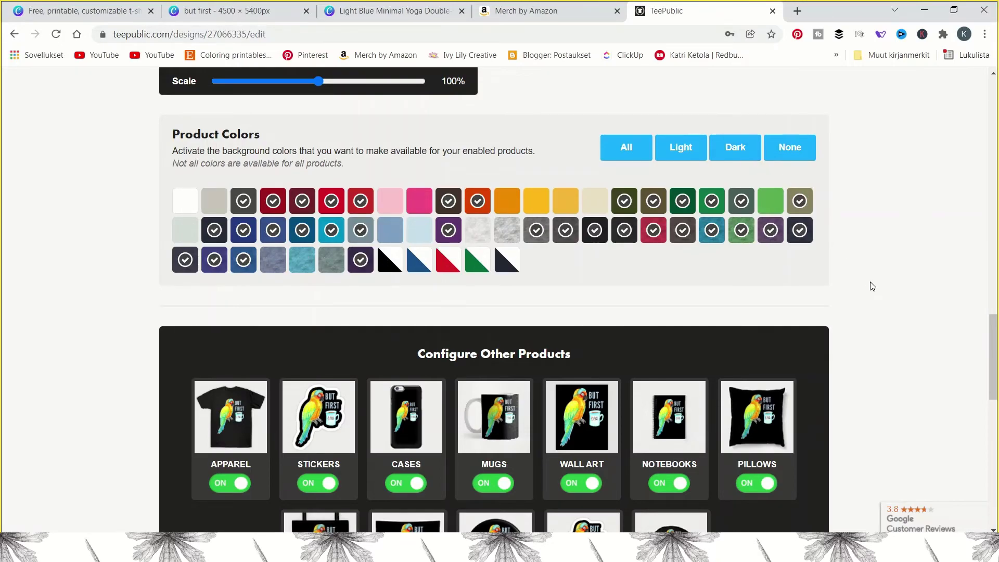
{"action": "scroll", "coordinate": [869, 282], "scroll_direction": "down", "scroll_amount": 4}
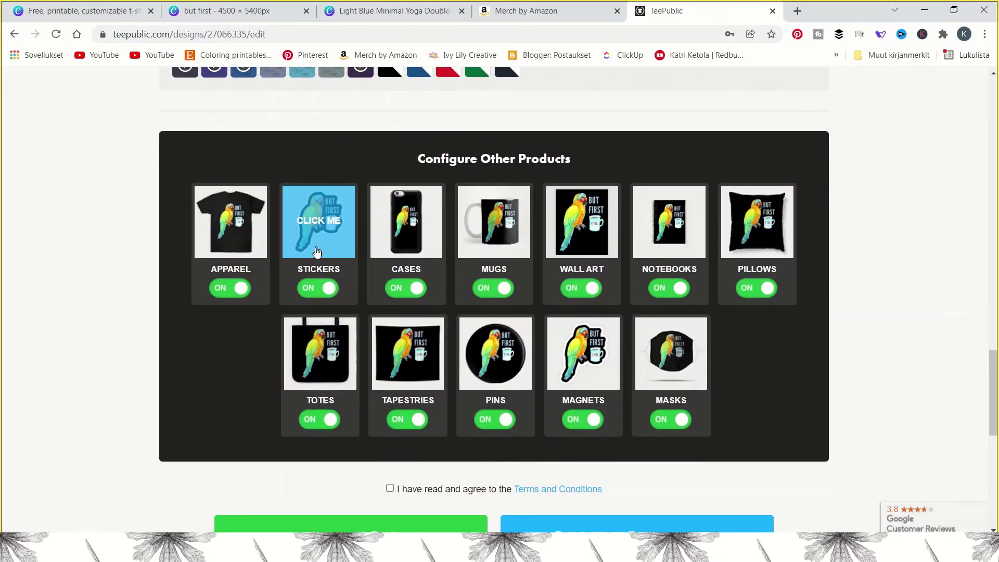
{"action": "left_click", "coordinate": [340, 234]}
{"action": "scroll", "coordinate": [367, 236], "scroll_direction": "up", "scroll_amount": 8}
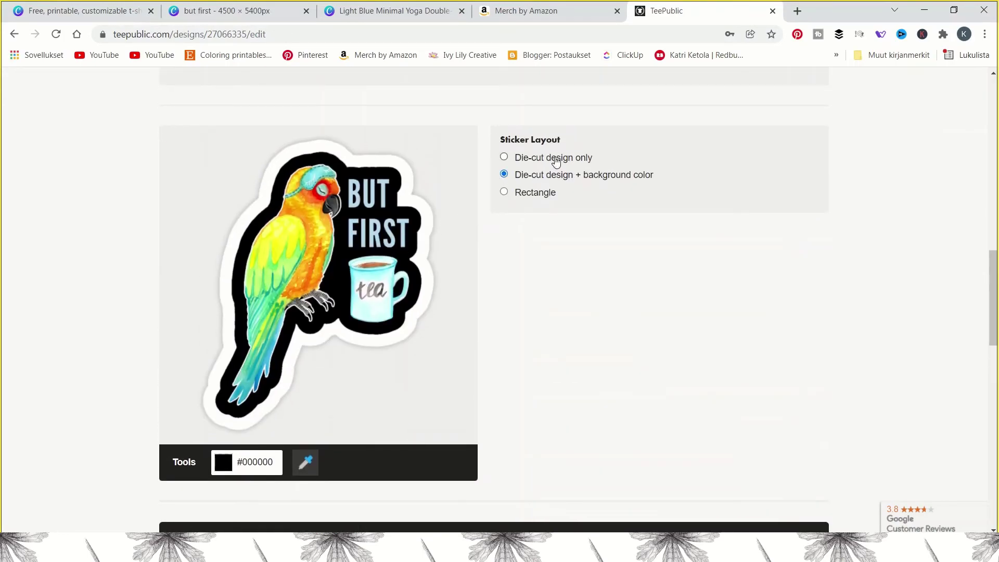
{"action": "left_click", "coordinate": [554, 157]}
Set the magnet layout to die-cut design only.
{"action": "scroll", "coordinate": [646, 292], "scroll_direction": "down", "scroll_amount": 8}
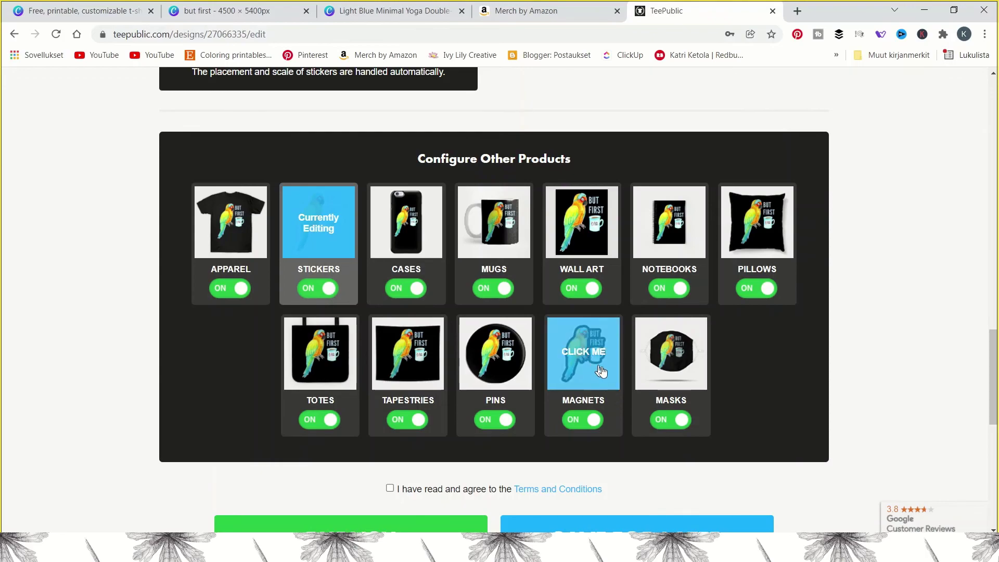
{"action": "left_click", "coordinate": [587, 359]}
{"action": "scroll", "coordinate": [816, 315], "scroll_direction": "up", "scroll_amount": 3}
{"action": "scroll", "coordinate": [826, 312], "scroll_direction": "up", "scroll_amount": 4}
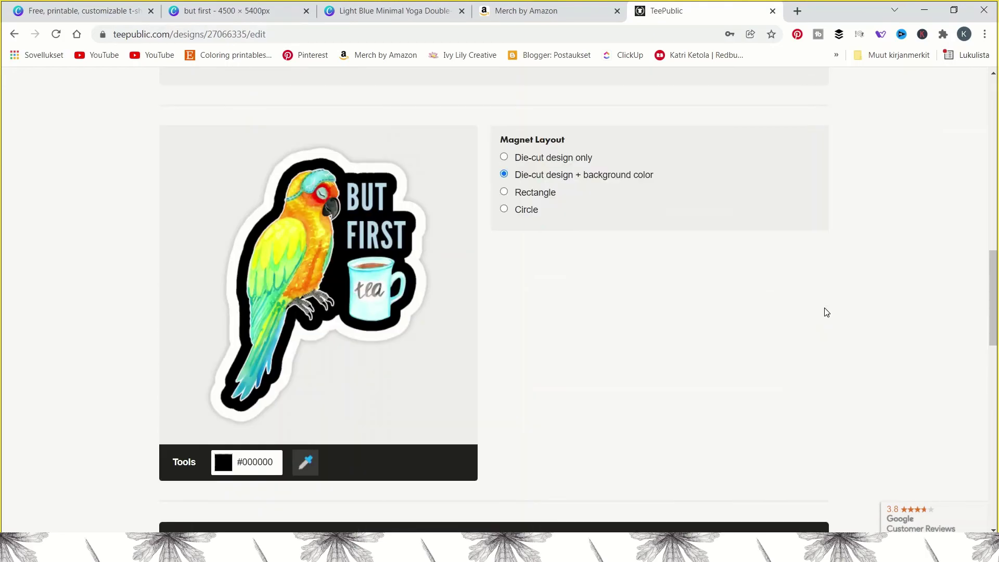
{"action": "left_click", "coordinate": [552, 160]}
{"action": "scroll", "coordinate": [552, 162], "scroll_direction": "down", "scroll_amount": 10}
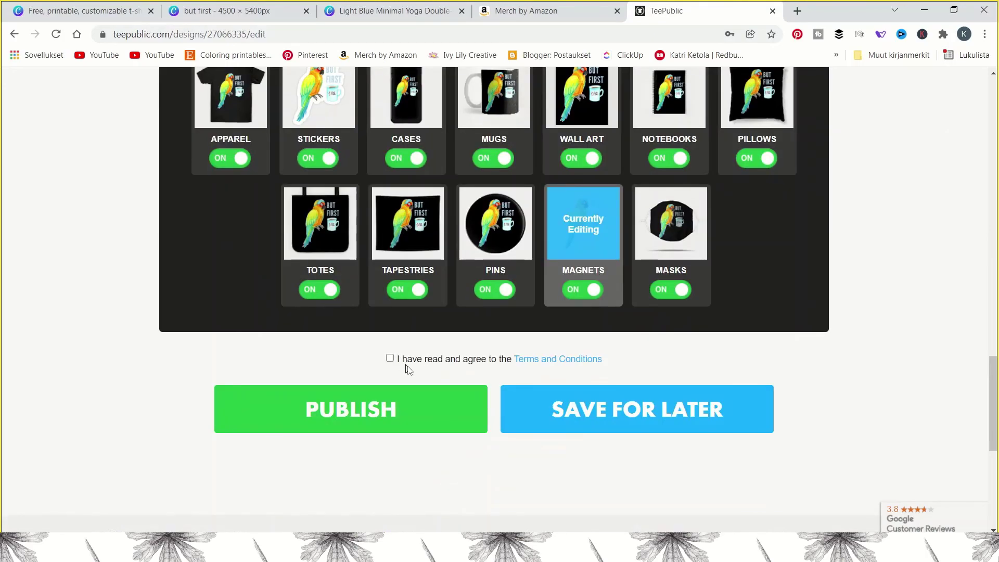